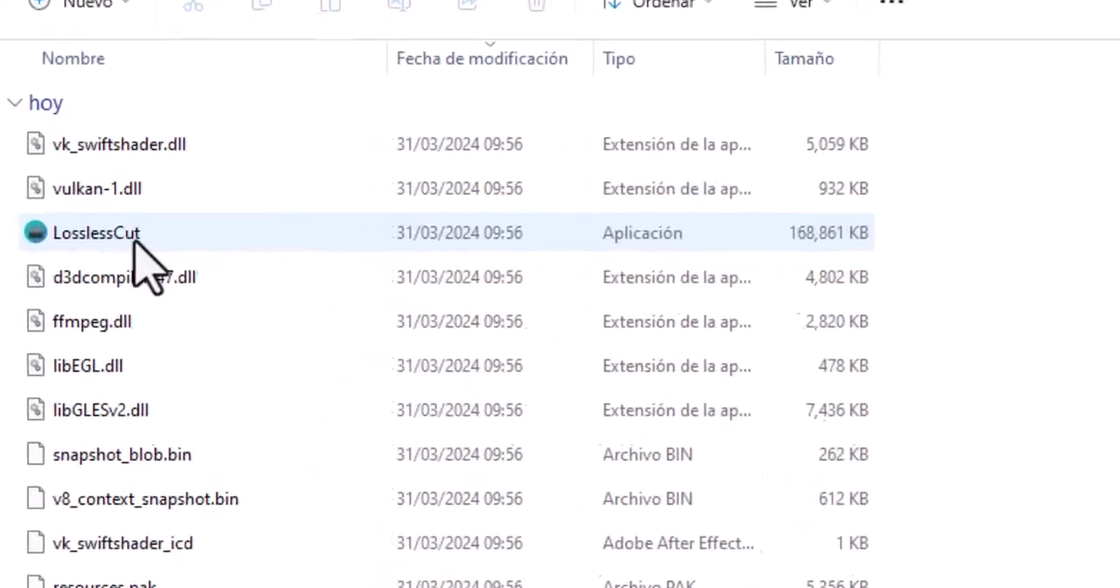
Launch LosslessCut and load the video "¿Quién mandará en la inteligencia artificial" from the Videos folder into its maximized window.
{"action": "double_click", "coordinate": [102, 235]}
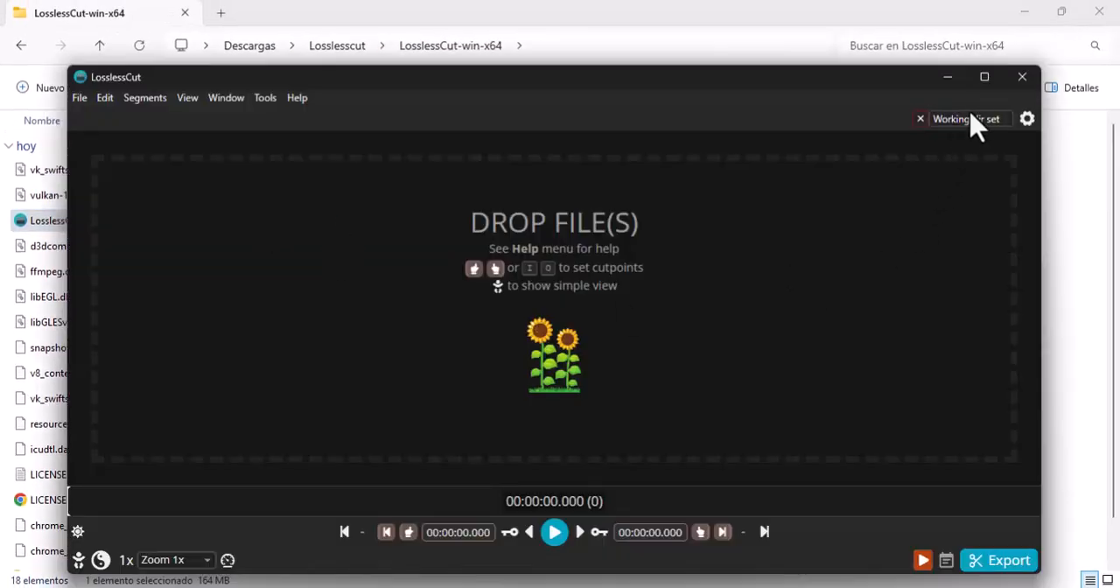
{"action": "left_click", "coordinate": [985, 77]}
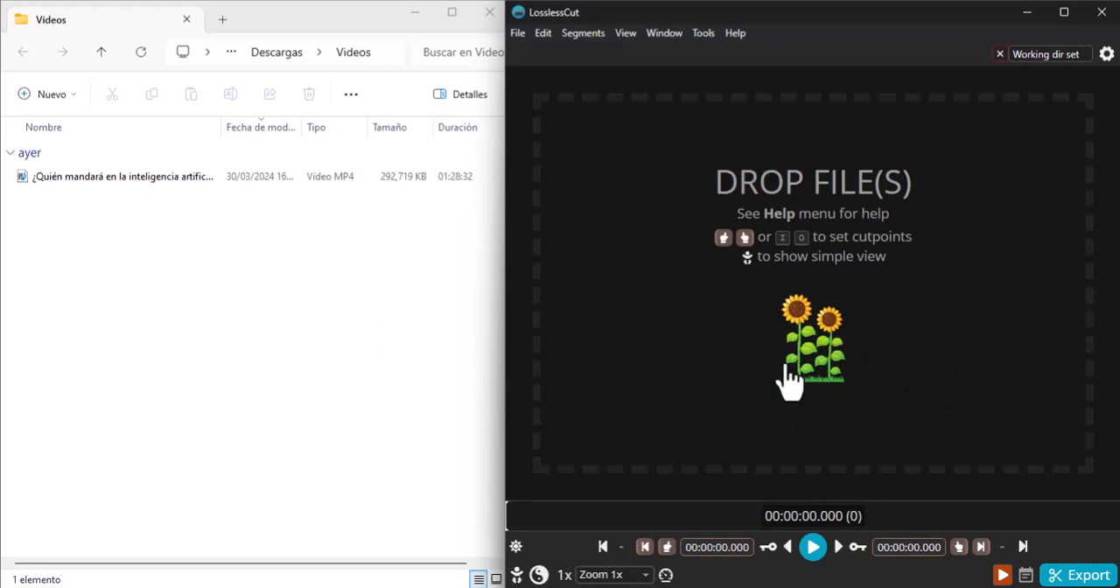
{"action": "left_click", "coordinate": [245, 280]}
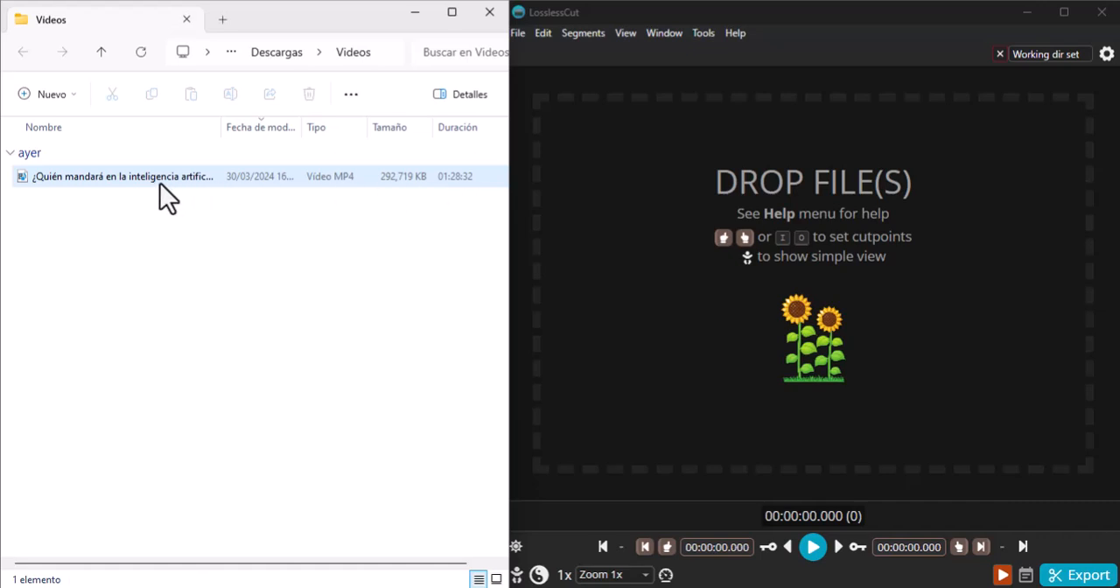
{"action": "left_click_drag", "start_coordinate": [155, 179], "coordinate": [822, 231]}
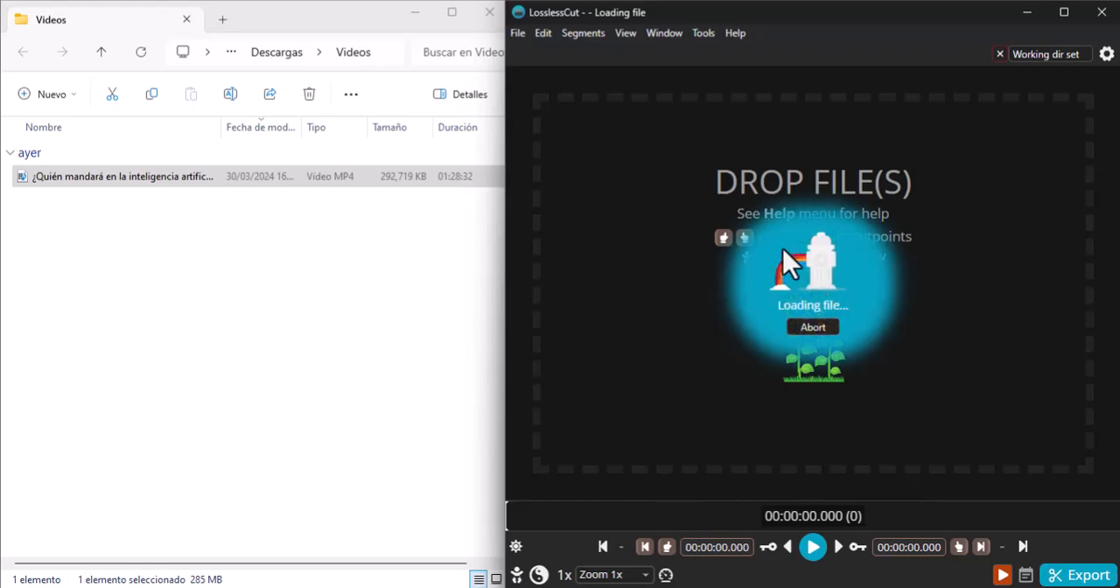
{"action": "left_click", "coordinate": [1066, 13]}
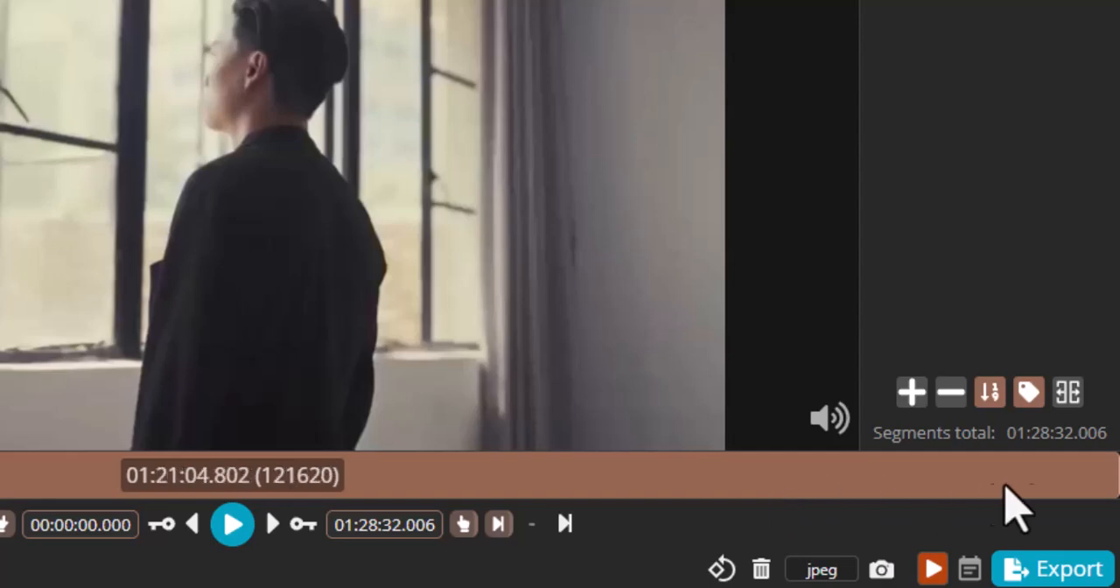
End the segment at 01:09:44.274 and choose the Videos folder inside Descargas as the output folder.
{"action": "left_click", "coordinate": [749, 490]}
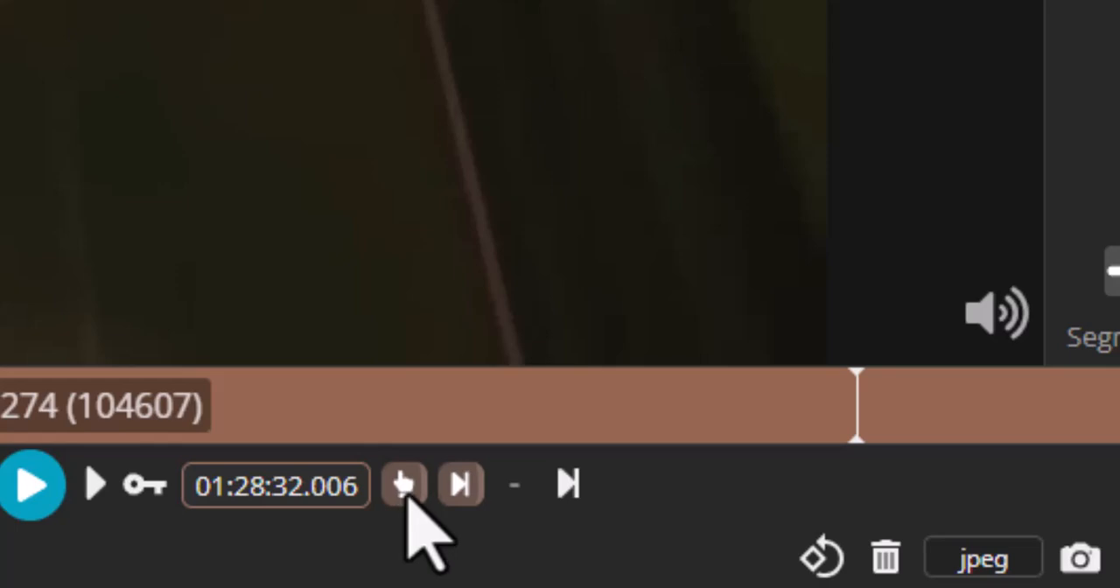
{"action": "left_click", "coordinate": [405, 484]}
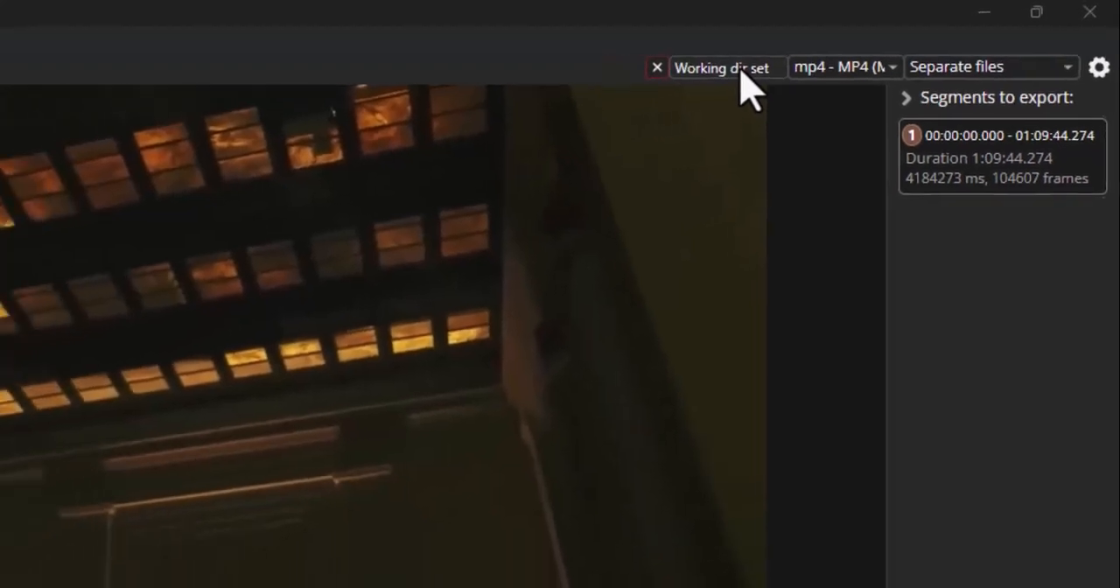
{"action": "left_click", "coordinate": [733, 73]}
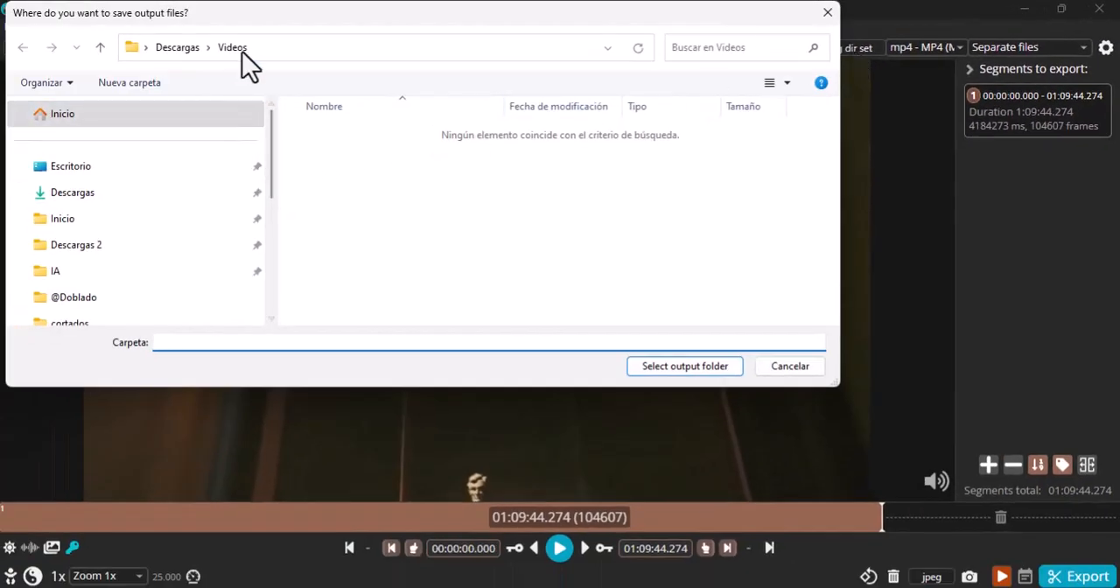
{"action": "left_click", "coordinate": [696, 378]}
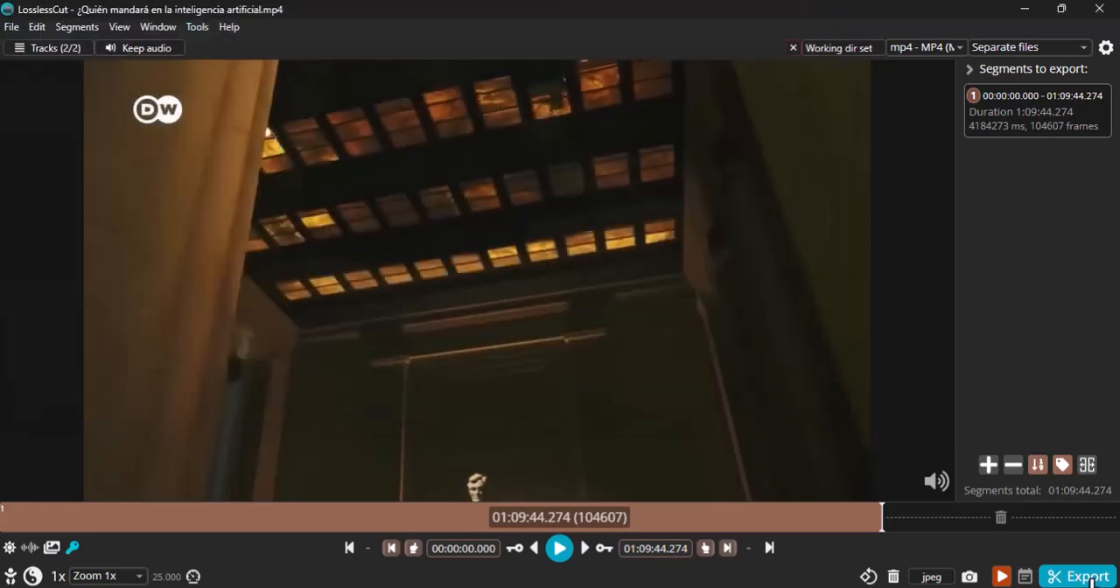
Export the trimmed segment, show the output file in its folder and widen the name column to compare it with the original.
{"action": "left_click", "coordinate": [1078, 577]}
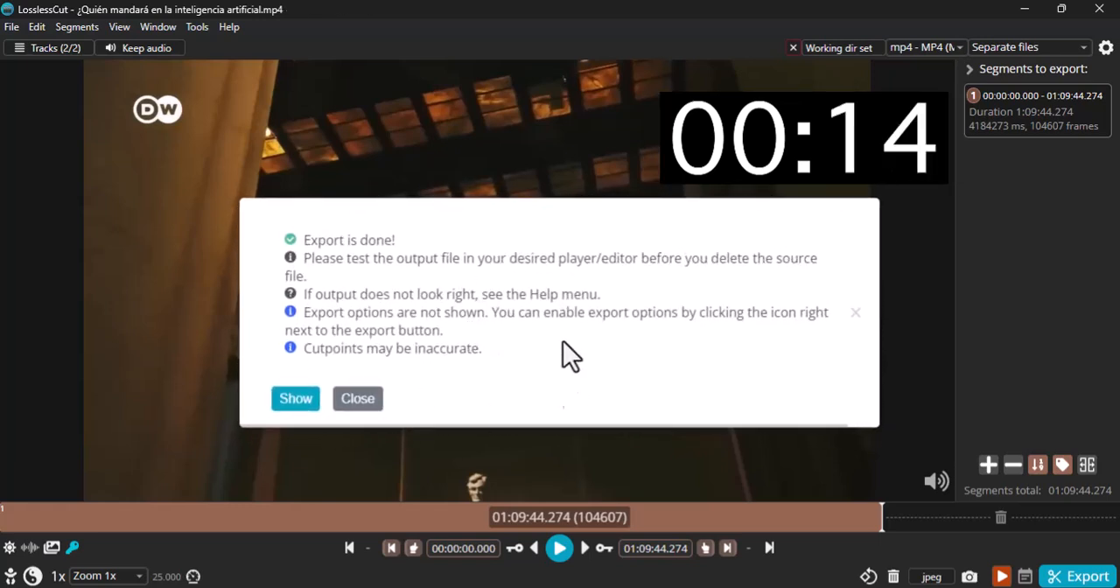
{"action": "left_click", "coordinate": [296, 400]}
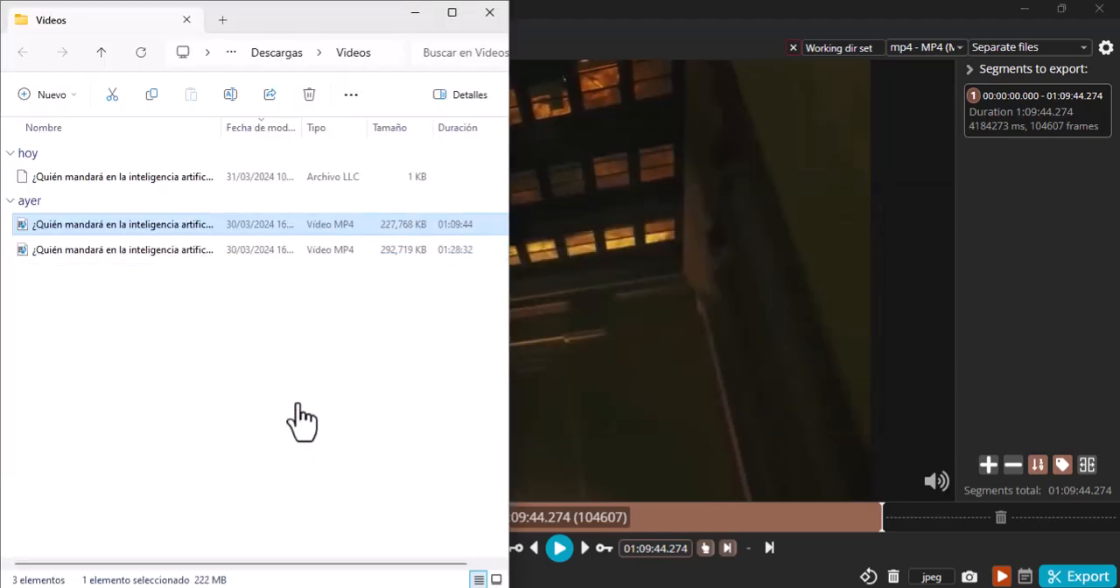
{"action": "left_click_drag", "start_coordinate": [224, 132], "coordinate": [252, 131]}
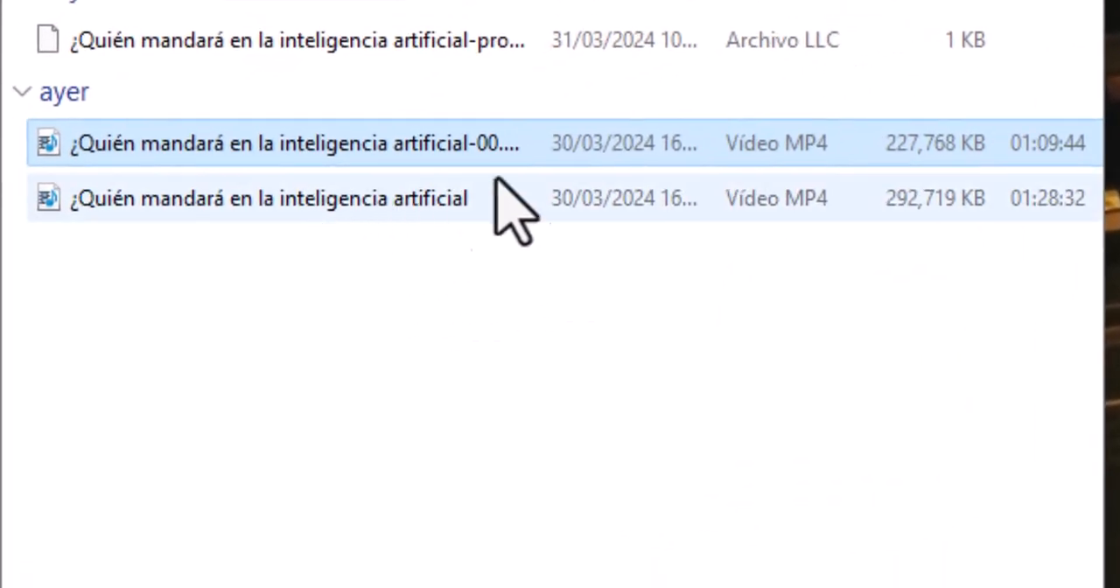
{"action": "left_click", "coordinate": [305, 223]}
{"action": "left_click", "coordinate": [937, 145]}
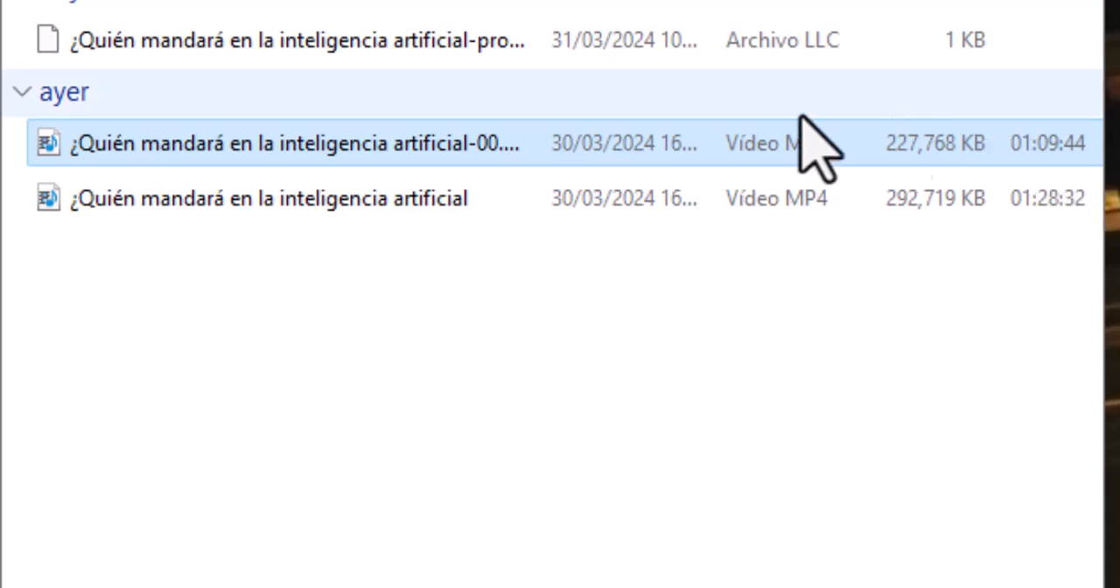
{"action": "left_click", "coordinate": [363, 217]}
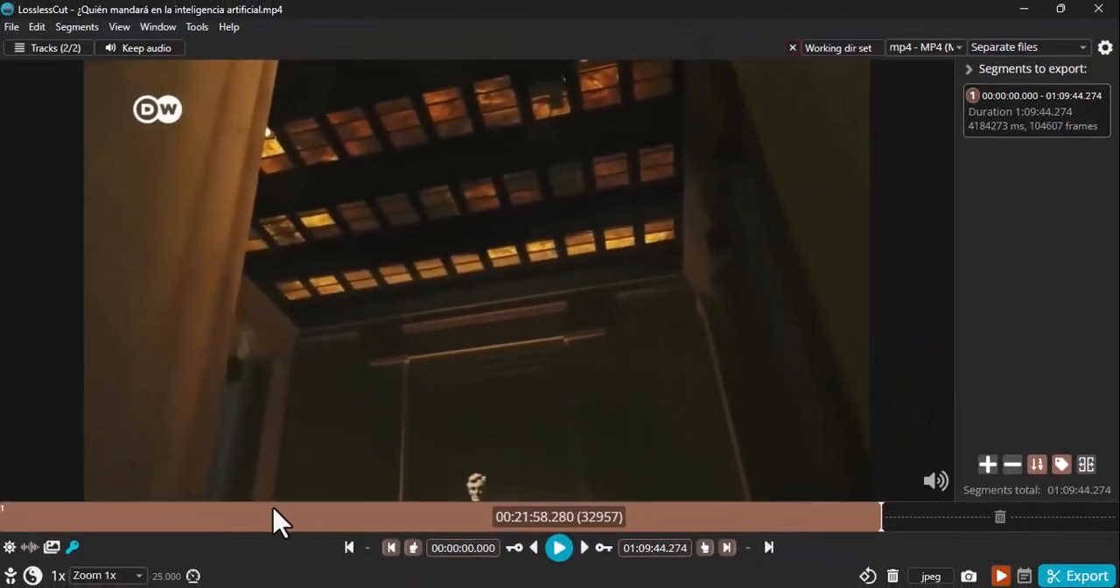
Try setting the segment's start at a point early in the timeline.
{"action": "left_click", "coordinate": [169, 520]}
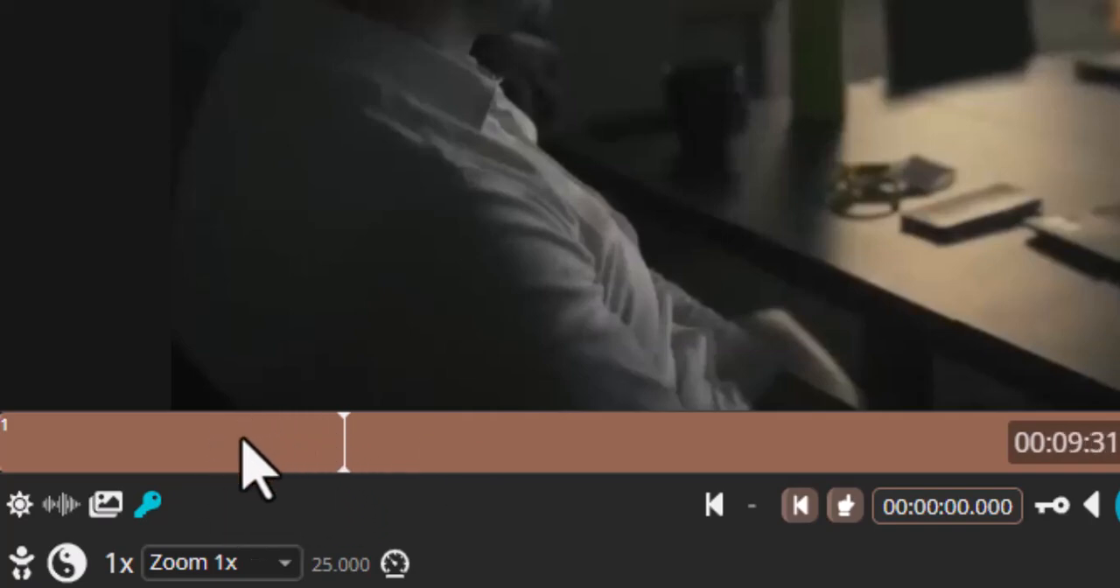
{"action": "left_click", "coordinate": [848, 523]}
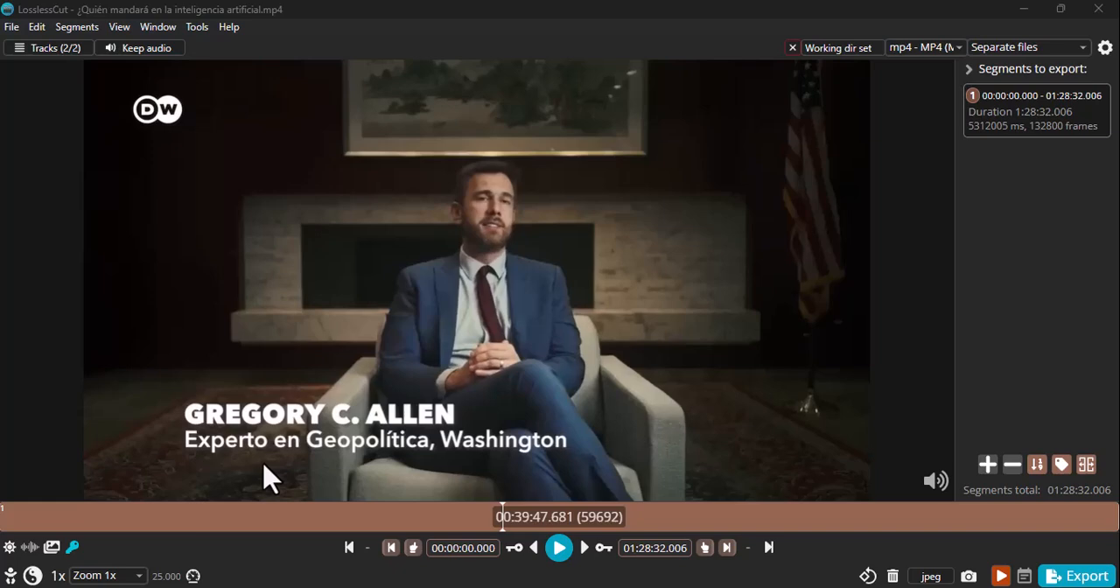
End the first segment at 00:17:37.735 and add a second segment from there to 00:41:09.344.
{"action": "left_click", "coordinate": [229, 518]}
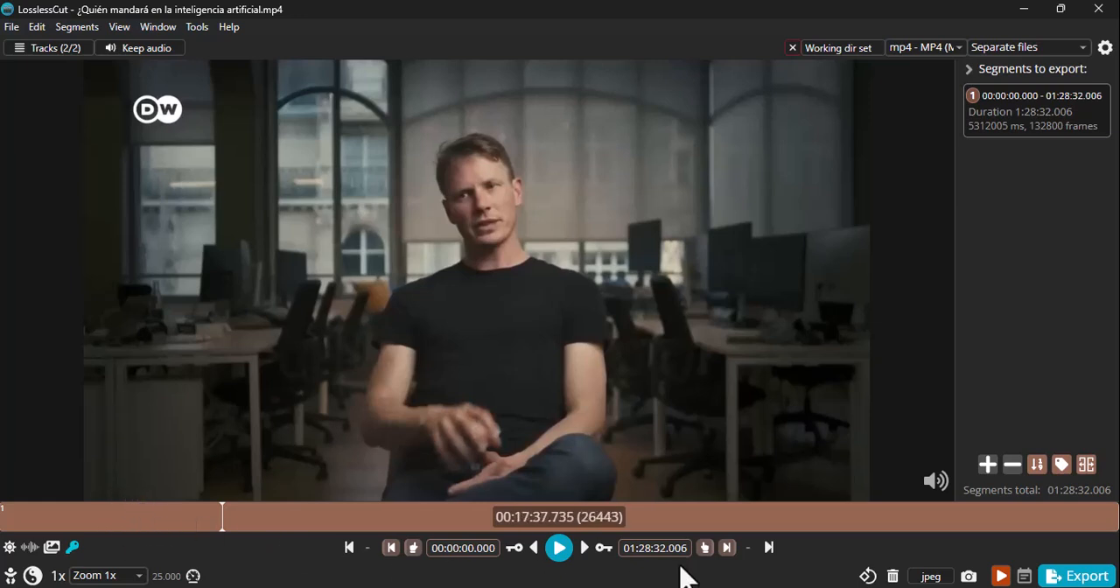
{"action": "left_click", "coordinate": [706, 549]}
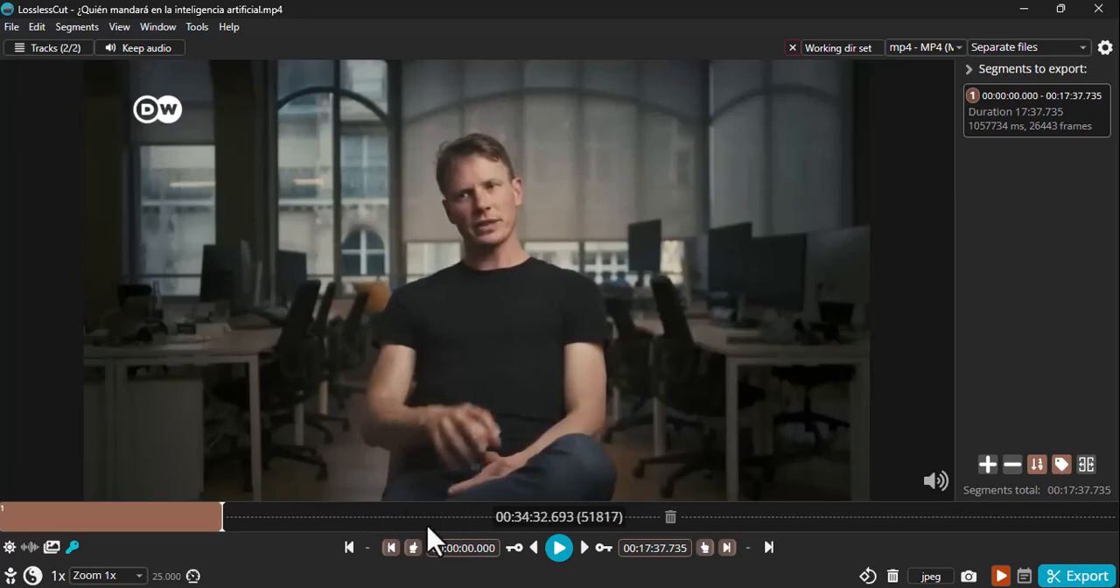
{"action": "left_click", "coordinate": [987, 466]}
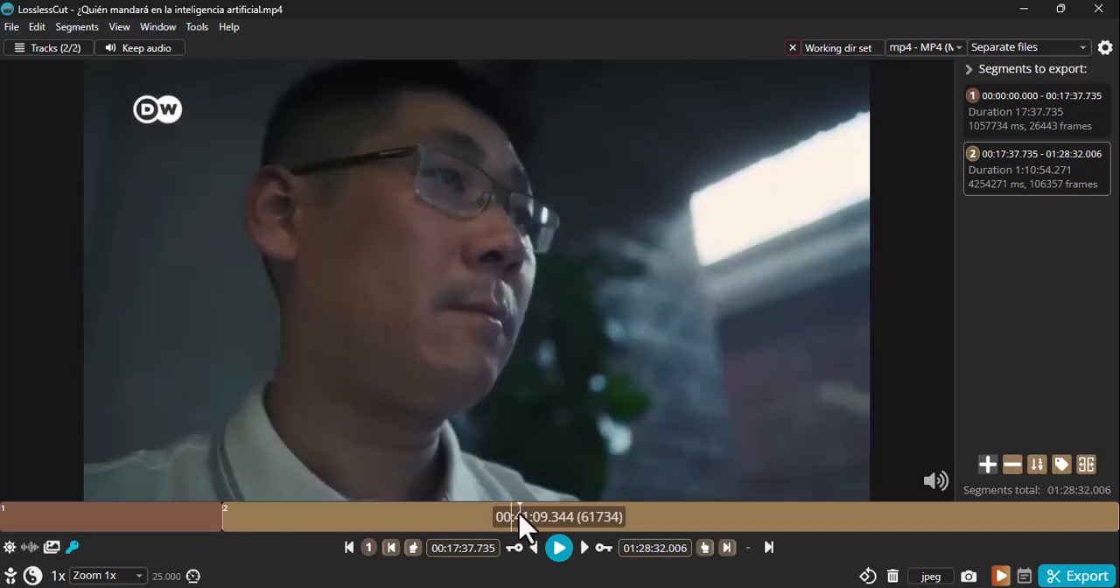
{"action": "left_click", "coordinate": [705, 548]}
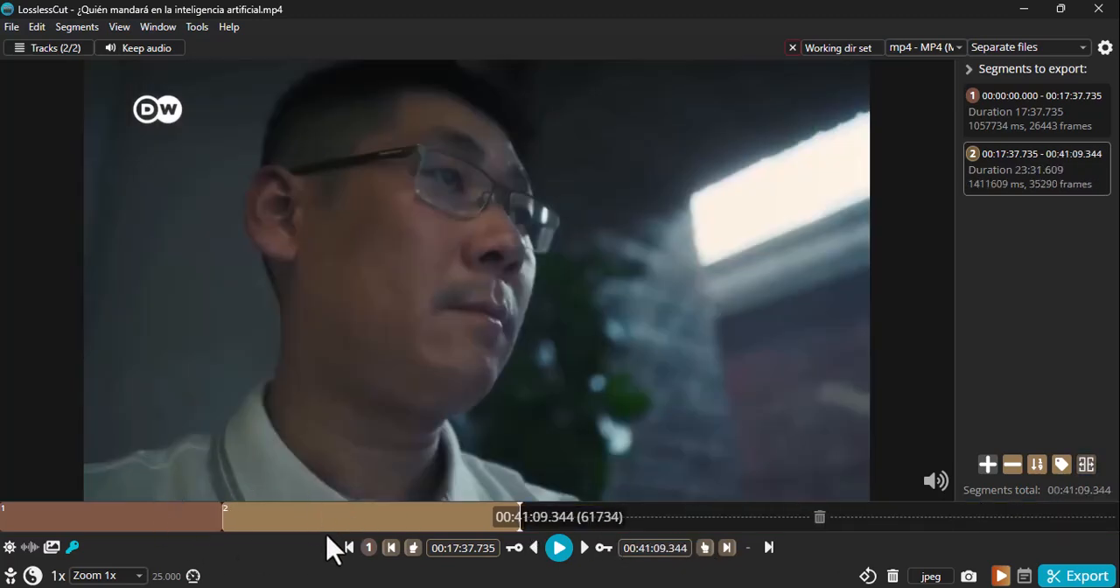
Add a third segment running from 00:41:09.344 to 01:03:15.401.
{"action": "left_click", "coordinate": [988, 466]}
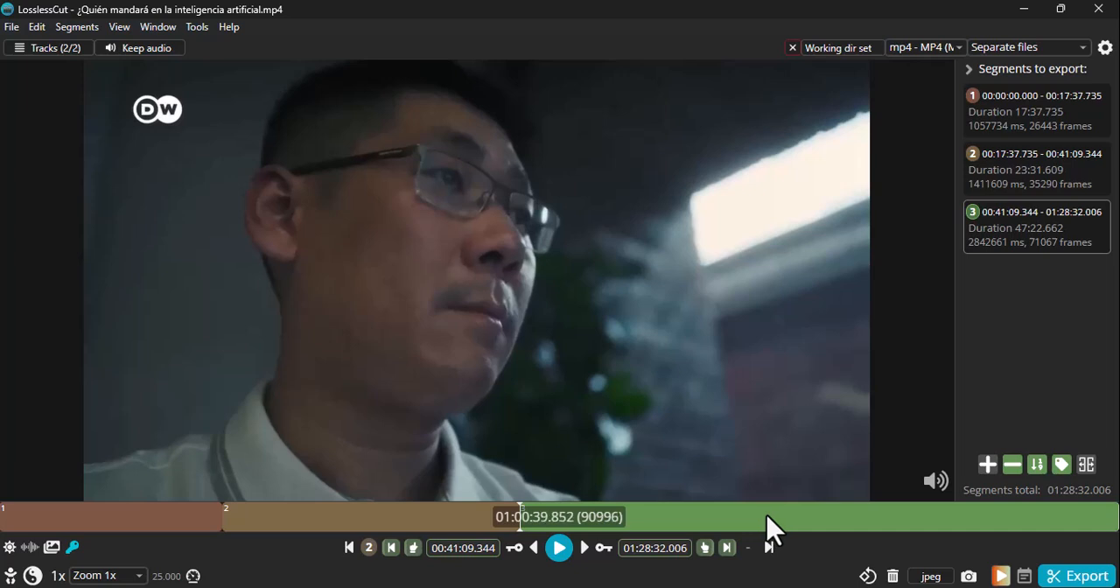
{"action": "left_click", "coordinate": [799, 528]}
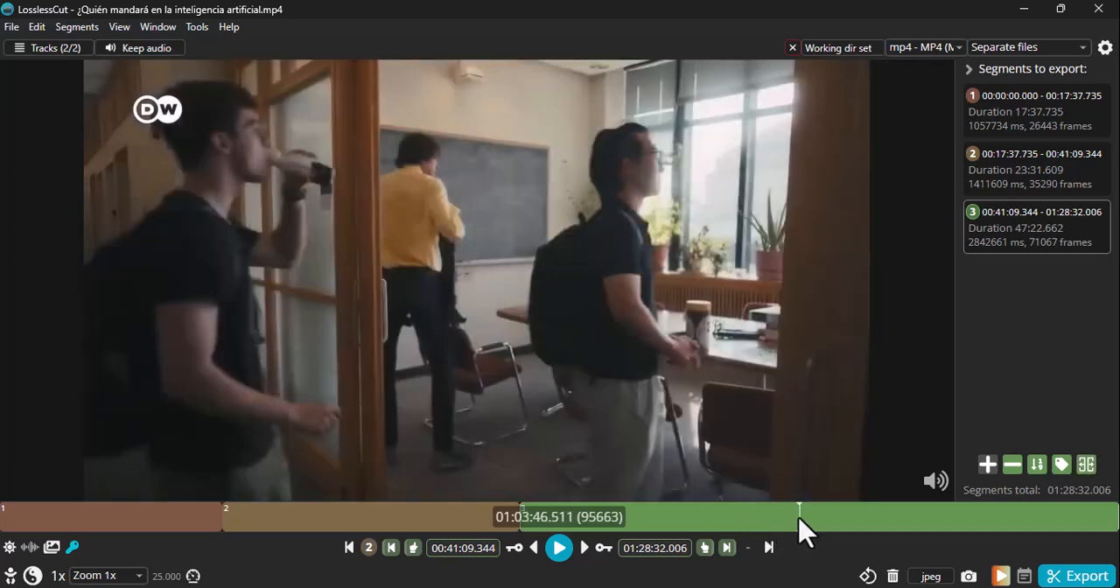
{"action": "left_click", "coordinate": [705, 548]}
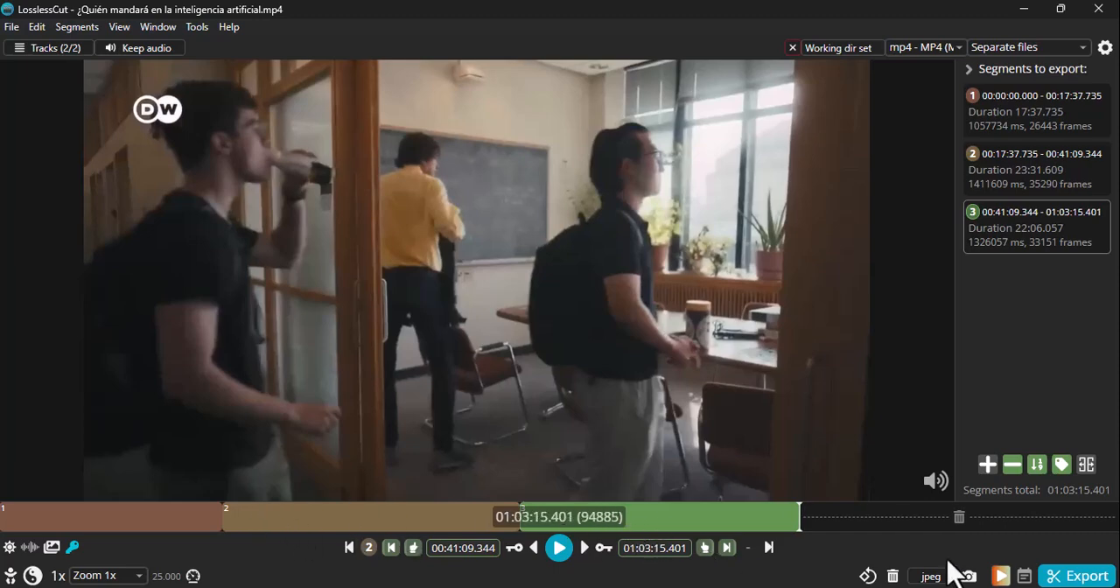
Add a fourth segment from 01:03:15.401 to 01:16:44.257 and a fifth covering the rest of the video.
{"action": "left_click", "coordinate": [989, 464]}
{"action": "left_click", "coordinate": [971, 525]}
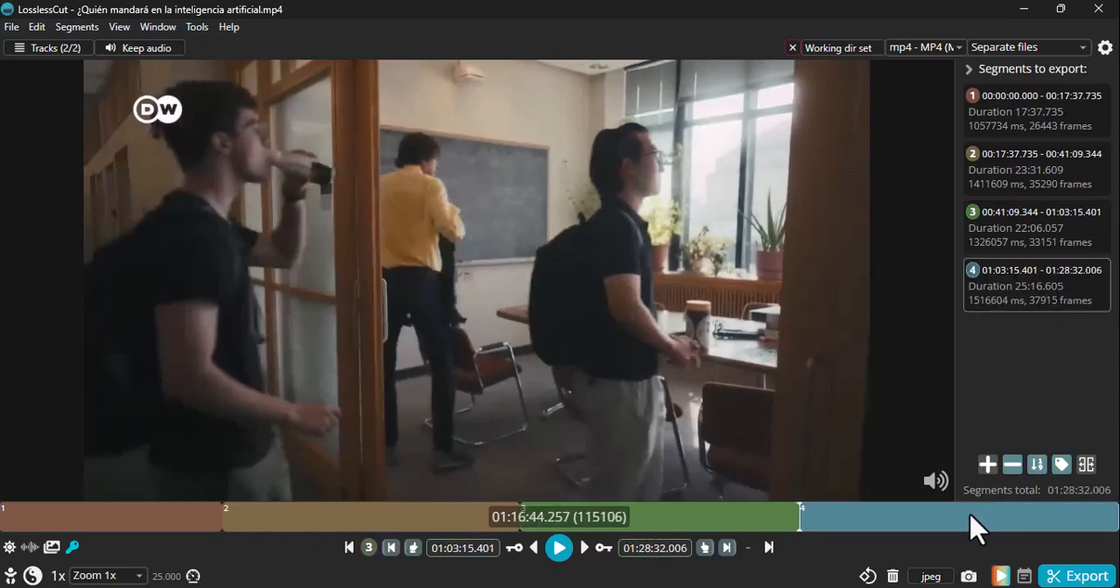
{"action": "left_click", "coordinate": [705, 548]}
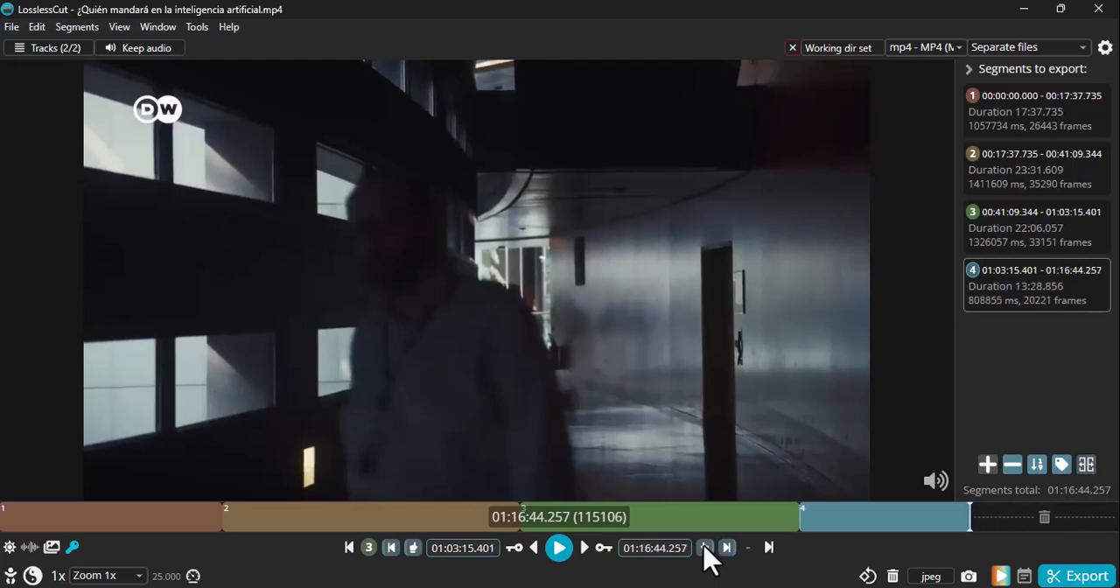
{"action": "left_click", "coordinate": [988, 465]}
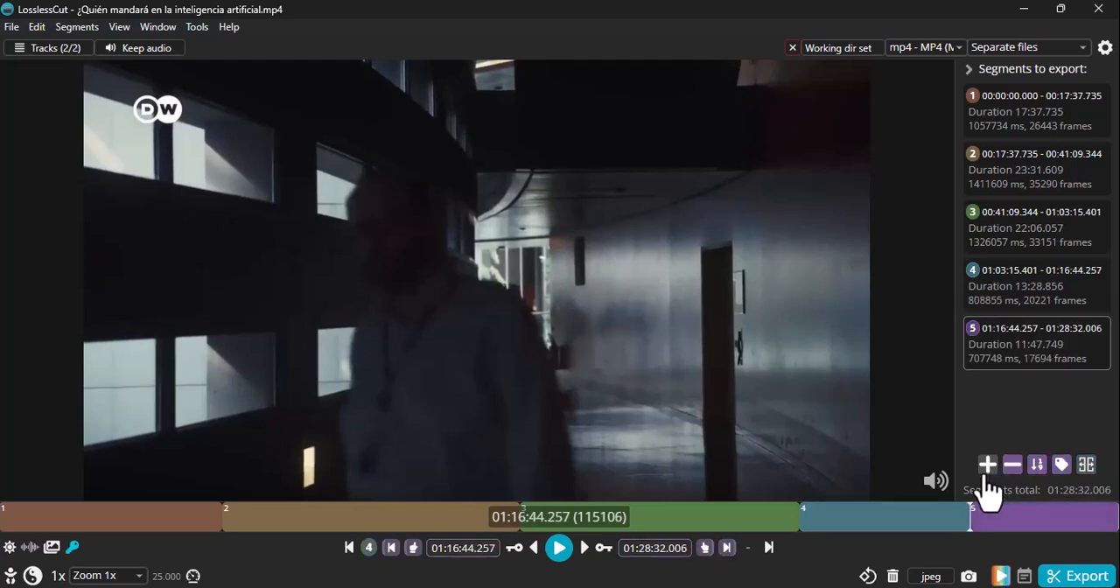
Preview the five segments on the timeline and check their durations in the segment list.
{"action": "left_click", "coordinate": [142, 525]}
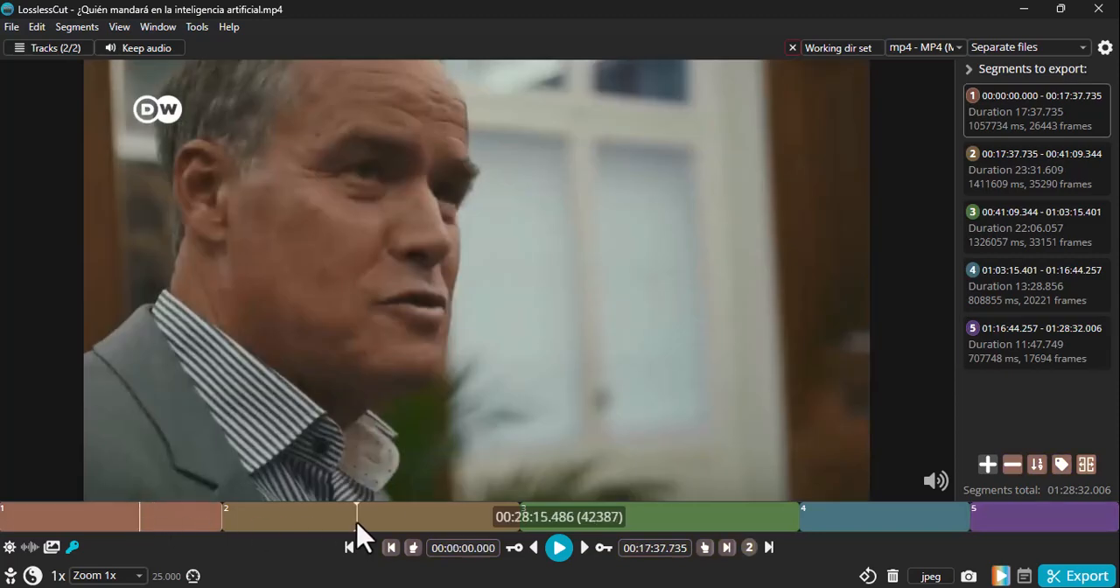
{"action": "left_click", "coordinate": [357, 523]}
{"action": "left_click", "coordinate": [635, 525]}
{"action": "left_click", "coordinate": [854, 525]}
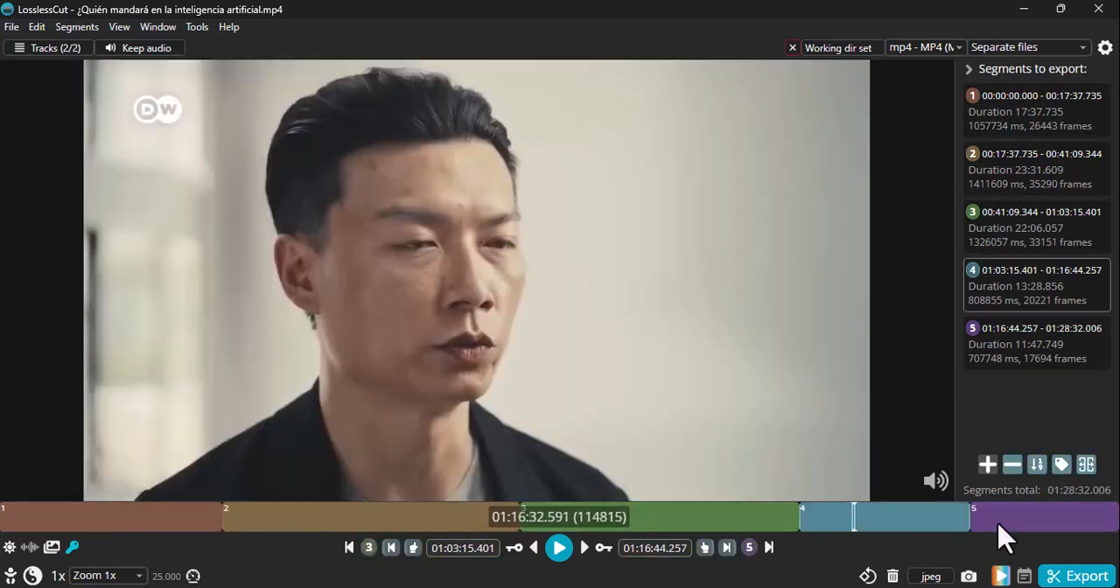
{"action": "left_click", "coordinate": [1012, 525]}
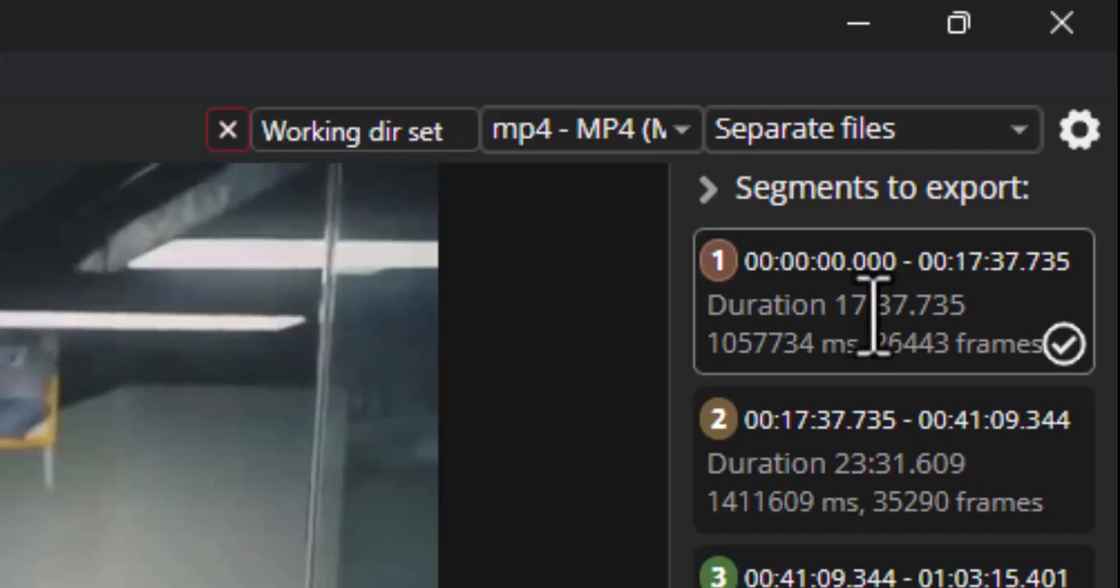
{"action": "left_click_drag", "start_coordinate": [835, 306], "coordinate": [909, 312]}
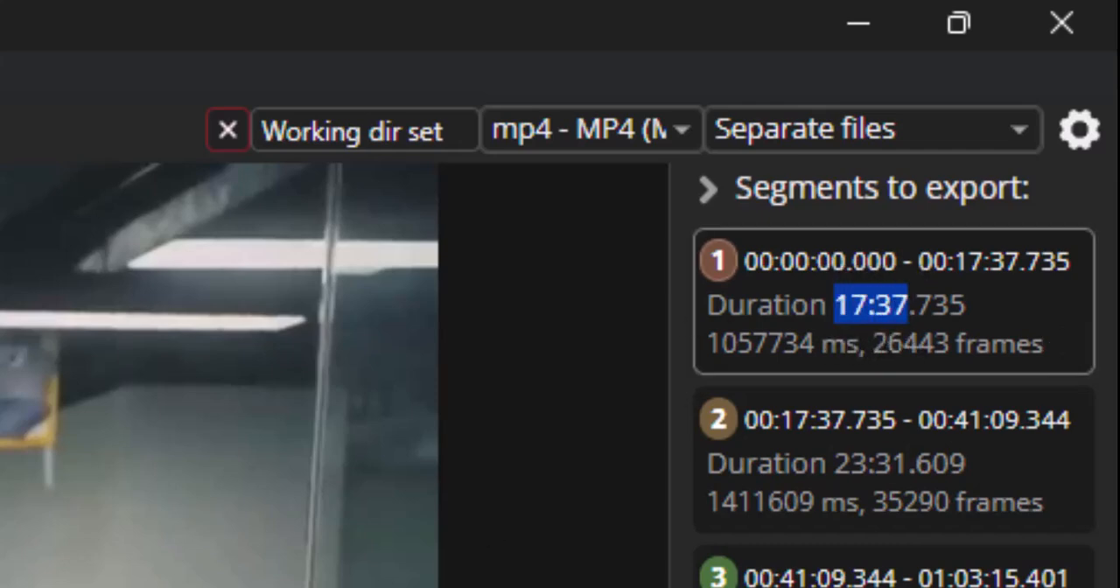
{"action": "key", "text": "Down"}
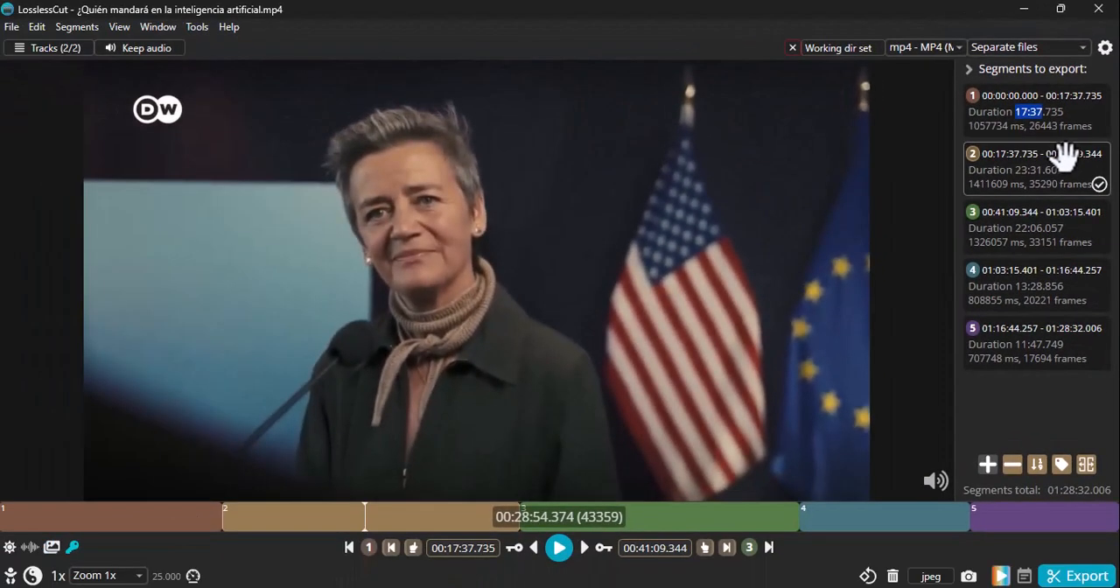
{"action": "left_click", "coordinate": [1030, 246]}
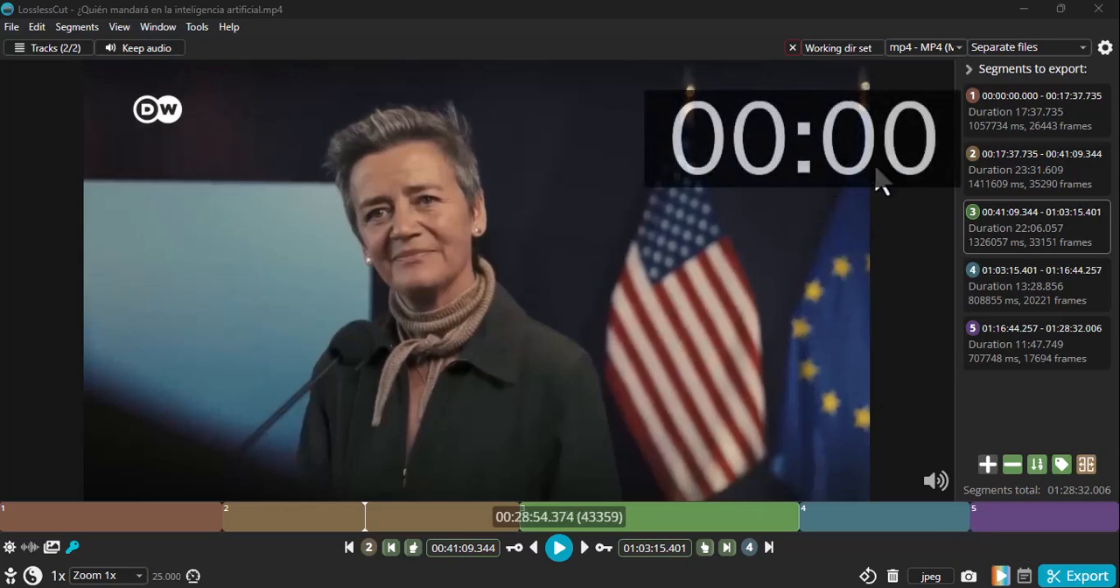
Export all five segments as separate files, show them in the output folder and widen the name column to read their full names.
{"action": "left_click", "coordinate": [1075, 578]}
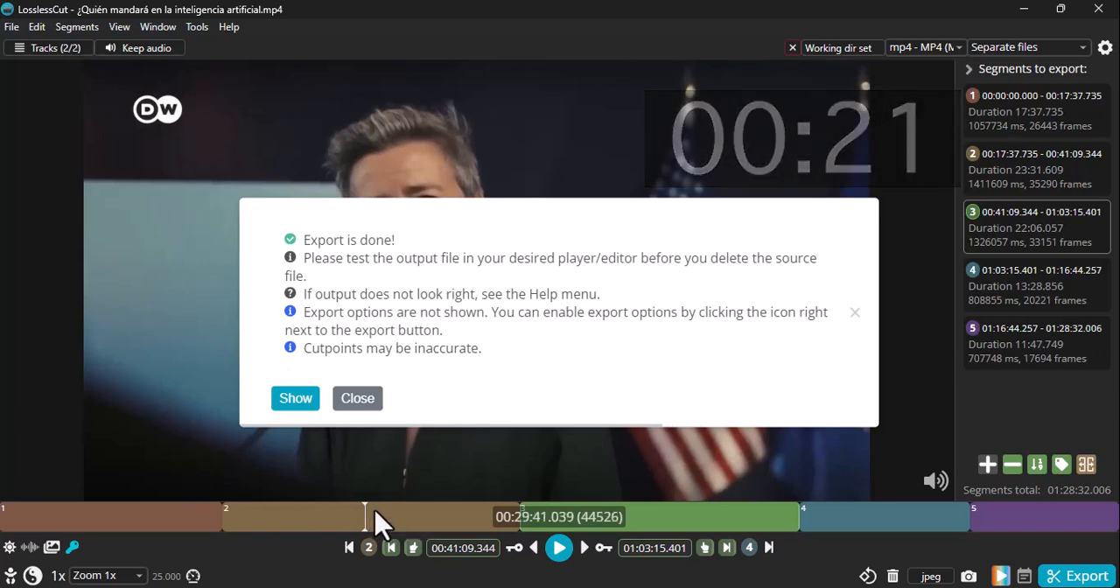
{"action": "left_click", "coordinate": [299, 408]}
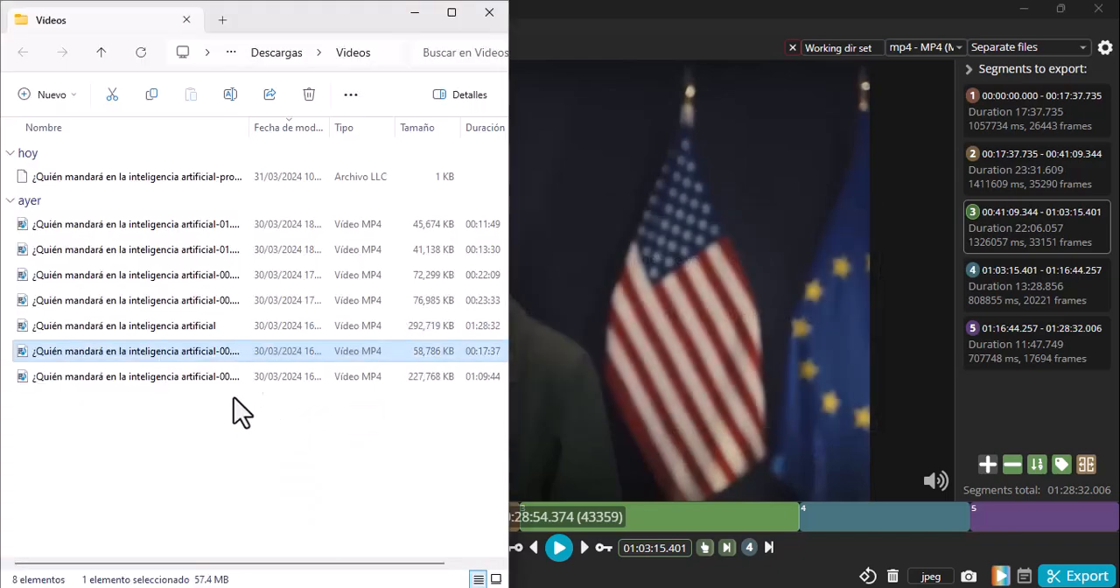
{"action": "left_click_drag", "start_coordinate": [252, 133], "coordinate": [385, 149]}
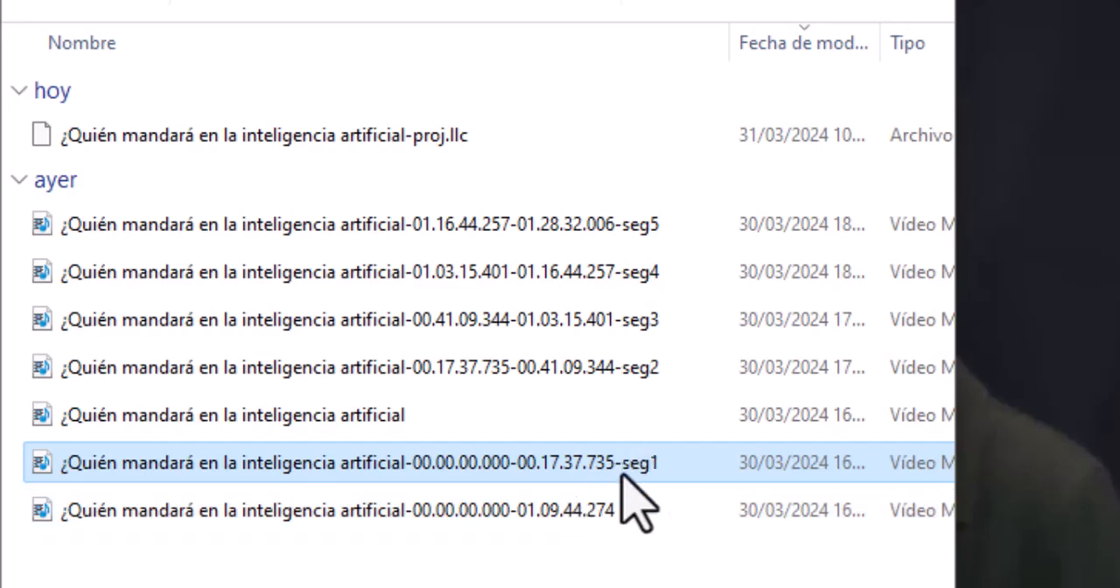
Check the exported files for segments 2 to 5 one by one and widen the folder window to show more file details.
{"action": "left_click", "coordinate": [650, 374]}
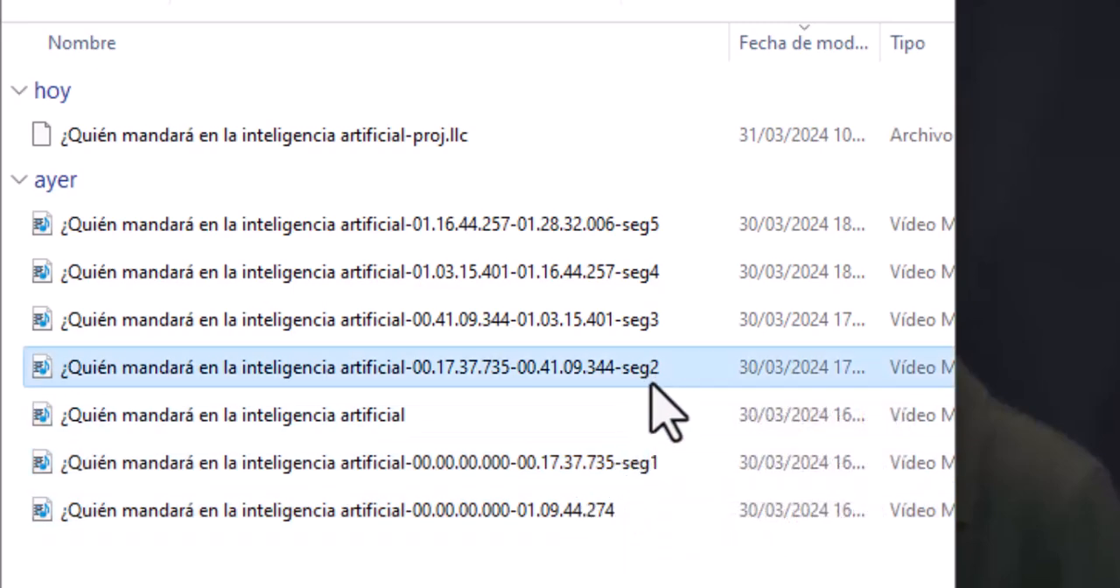
{"action": "left_click", "coordinate": [647, 320]}
{"action": "left_click", "coordinate": [652, 273]}
{"action": "left_click", "coordinate": [654, 226]}
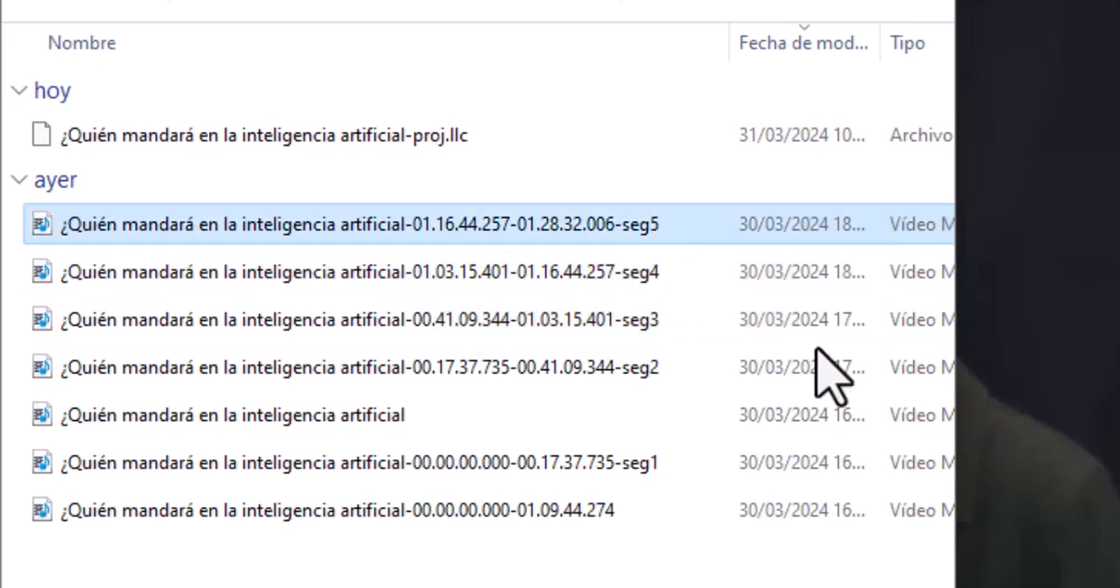
{"action": "left_click_drag", "start_coordinate": [954, 388], "coordinate": [1085, 399]}
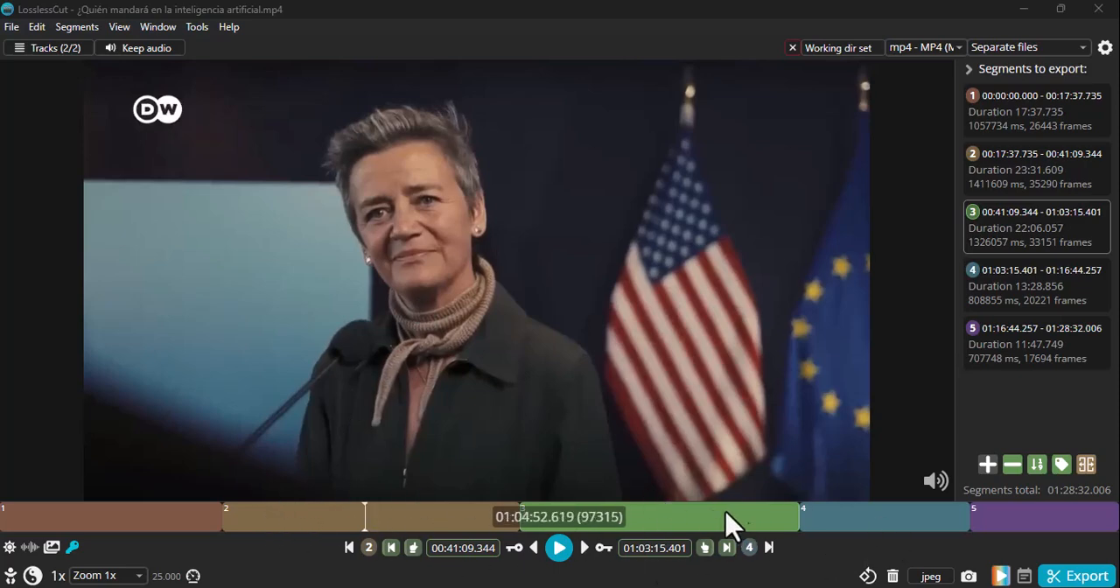
Remove all five segments from the list of segments to export.
{"action": "left_click", "coordinate": [1013, 473]}
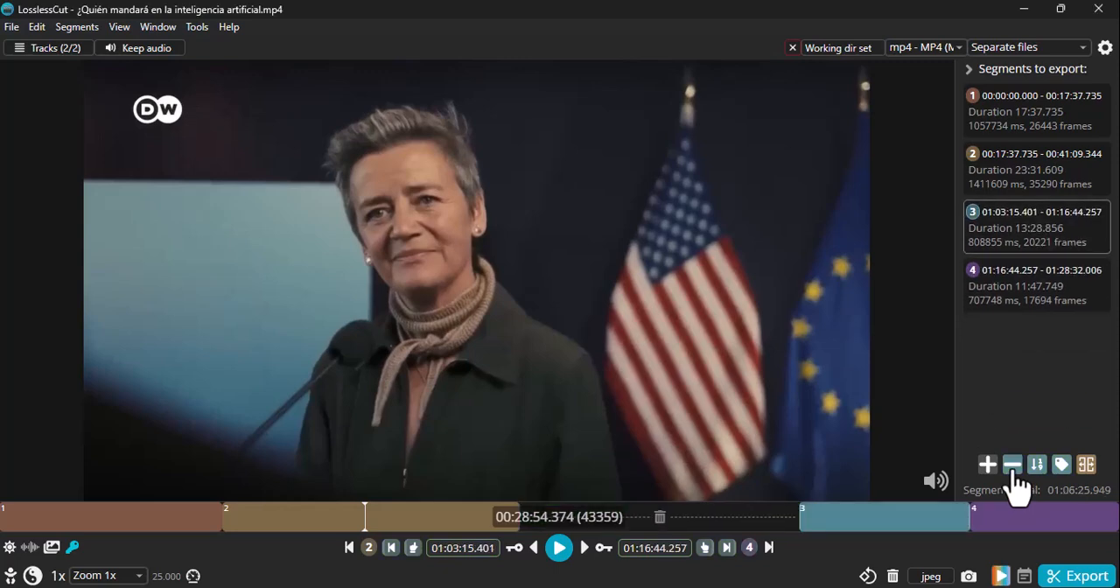
{"action": "left_click", "coordinate": [1013, 473]}
{"action": "left_click", "coordinate": [1013, 472]}
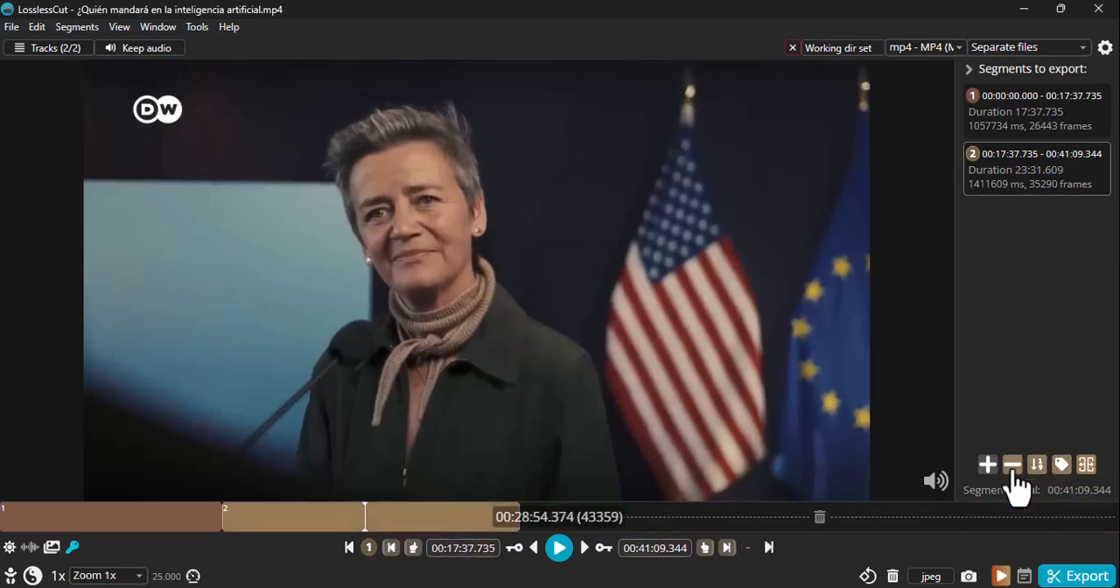
{"action": "left_click", "coordinate": [1014, 473]}
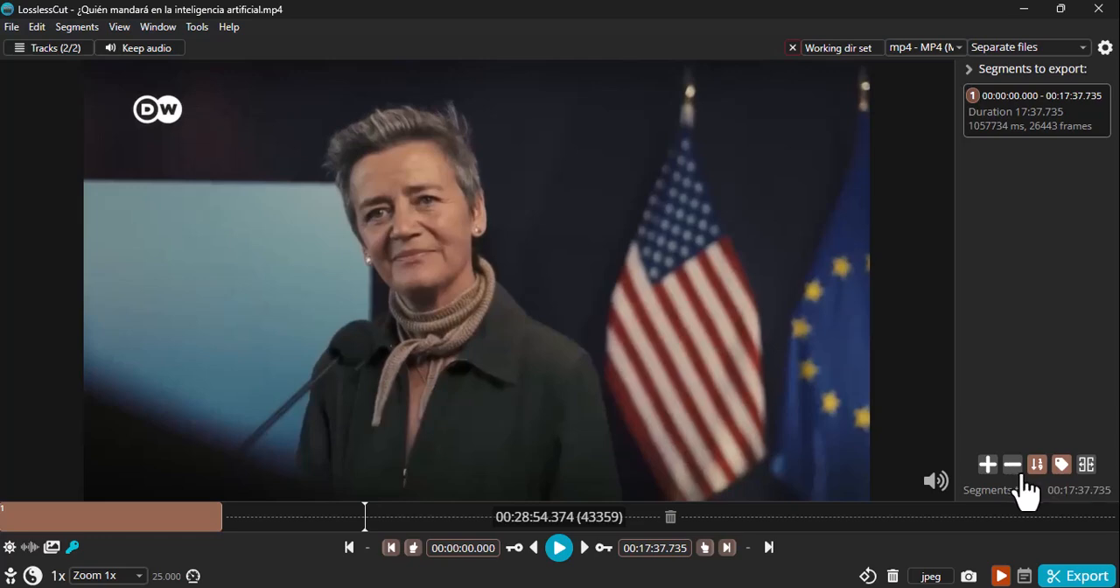
{"action": "left_click", "coordinate": [1020, 475]}
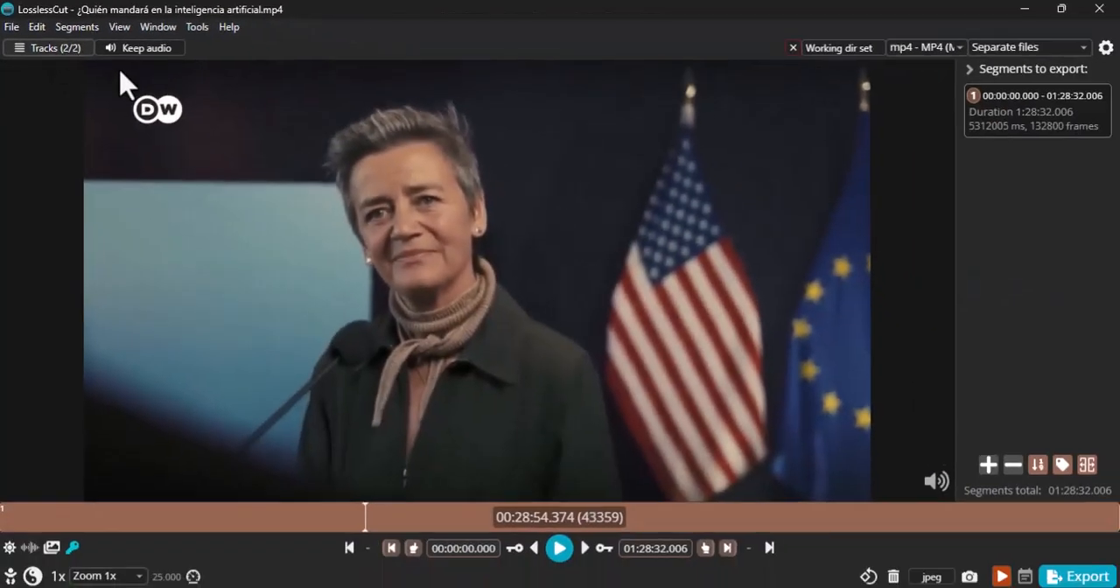
View the video's tracks and extract the AAC stereo audio track as a separate file.
{"action": "left_click", "coordinate": [114, 114]}
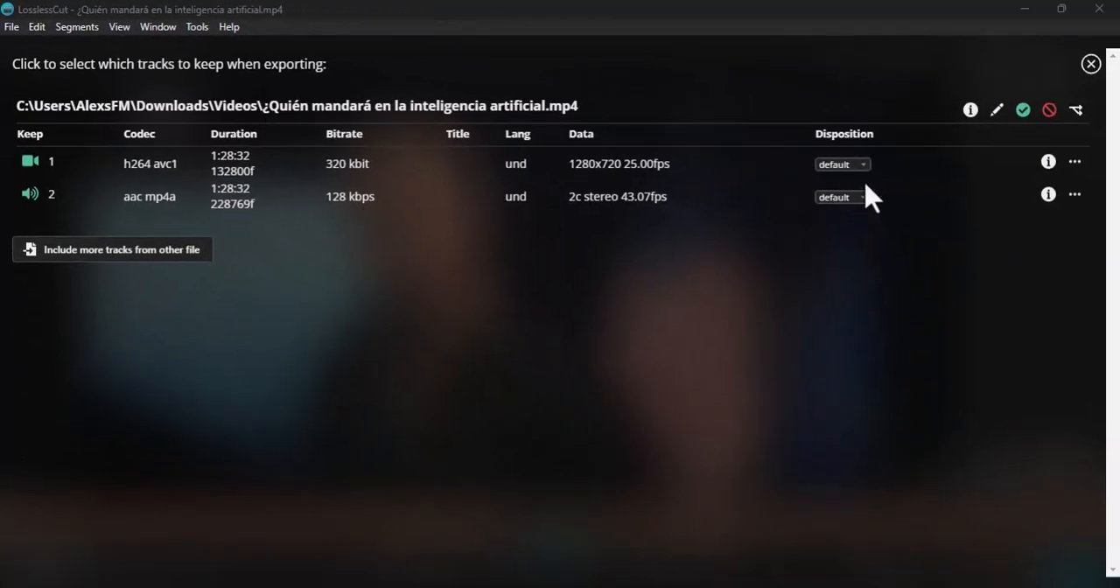
{"action": "left_click", "coordinate": [1076, 196]}
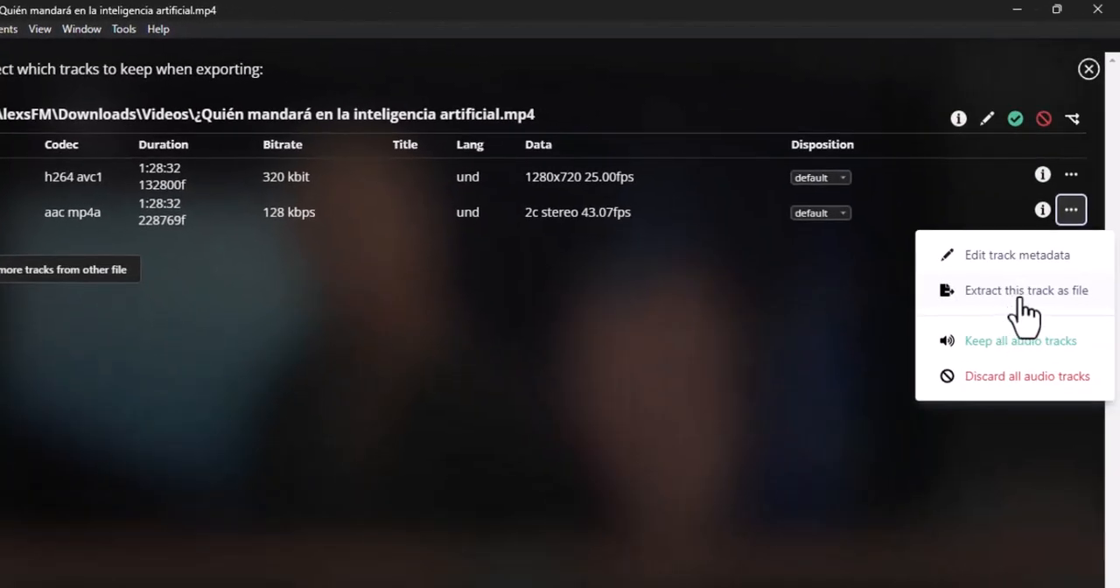
{"action": "left_click", "coordinate": [1024, 292]}
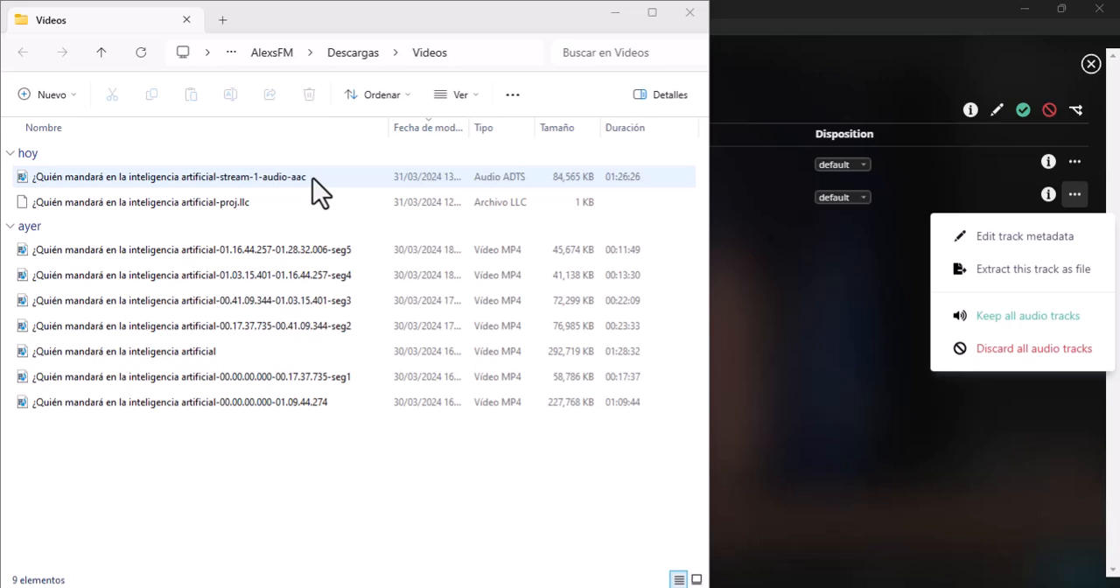
Switch to WinRAR, dismiss its licence reminder and go to the Downloads\Videos folder holding the extracted audio.
{"action": "left_click", "coordinate": [101, 523]}
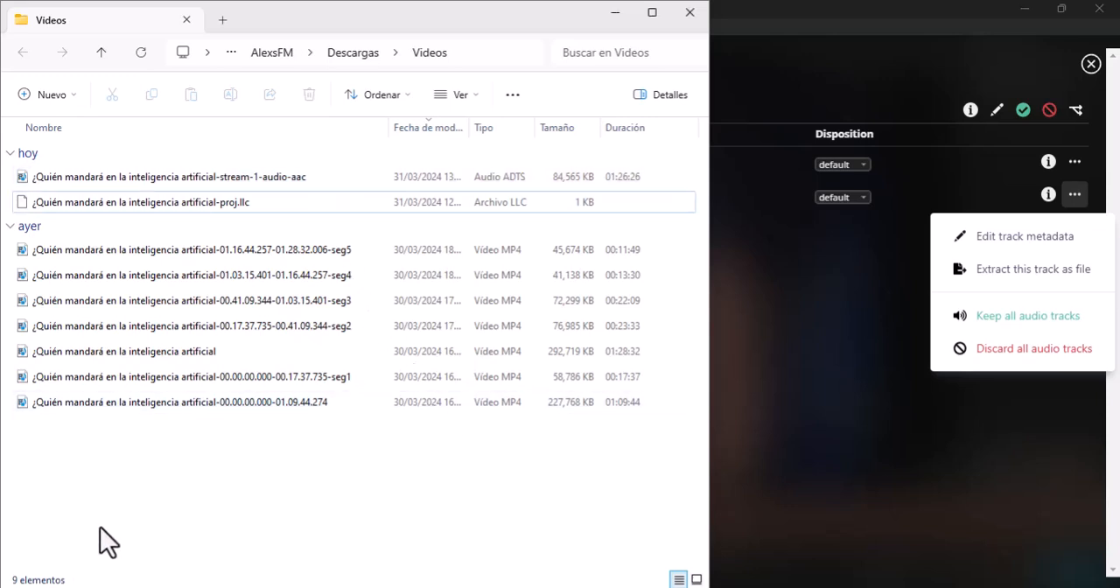
{"action": "key", "text": "super"}
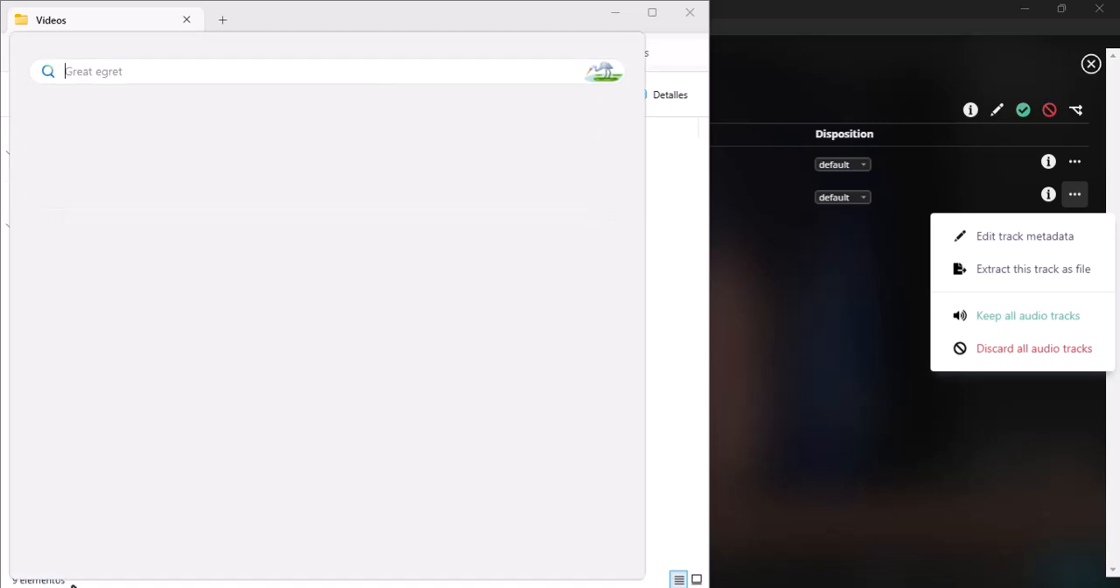
{"action": "left_click", "coordinate": [93, 147]}
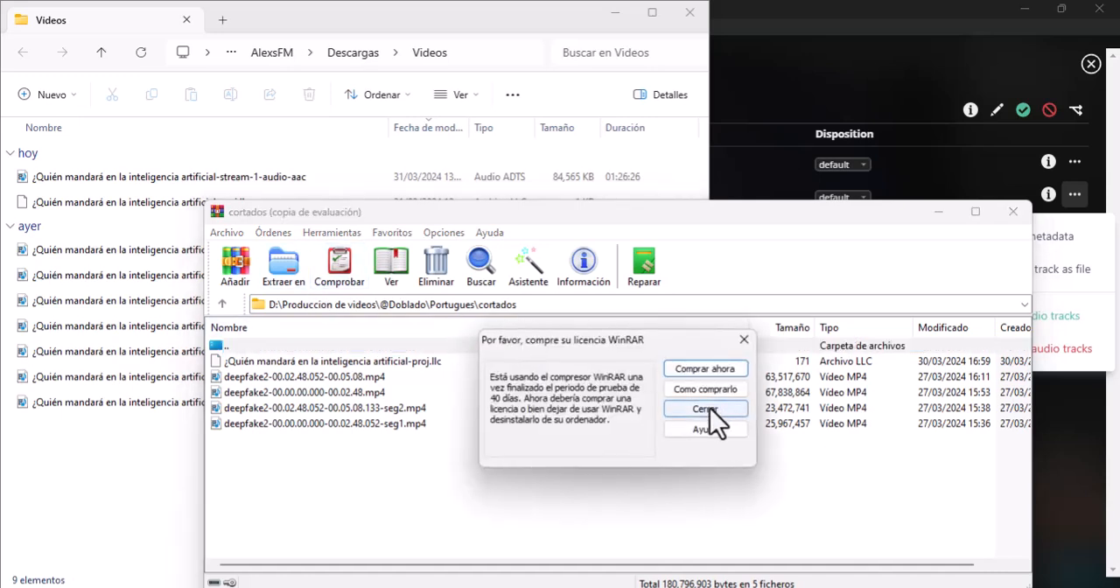
{"action": "left_click", "coordinate": [707, 409]}
{"action": "left_click", "coordinate": [486, 53]}
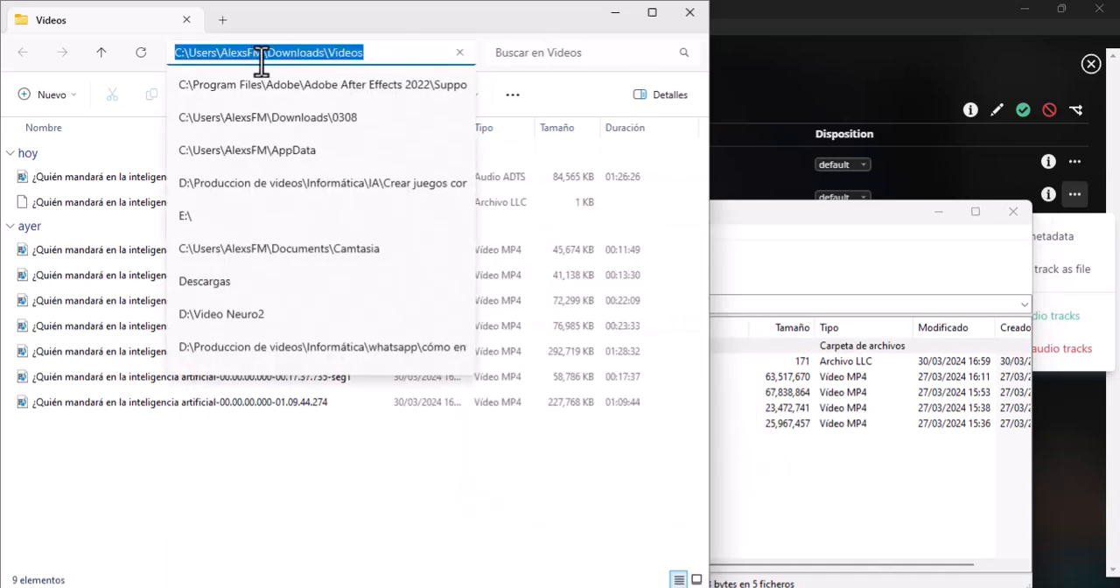
{"action": "left_click", "coordinate": [791, 225]}
{"action": "left_click_drag", "start_coordinate": [606, 217], "coordinate": [597, 184]}
{"action": "left_click", "coordinate": [536, 271]}
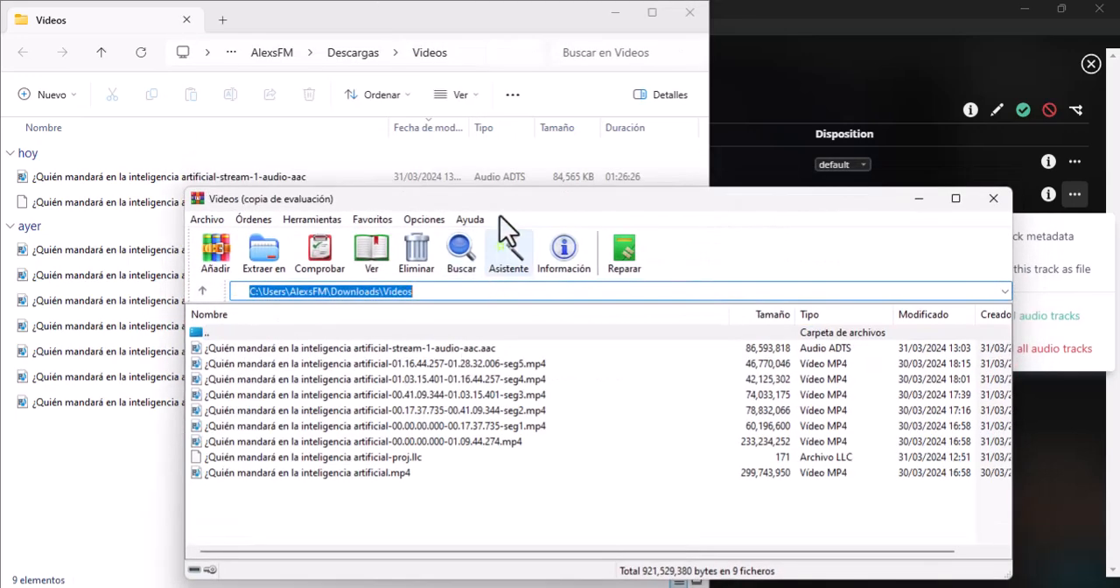
{"action": "left_click_drag", "start_coordinate": [501, 194], "coordinate": [663, 115]}
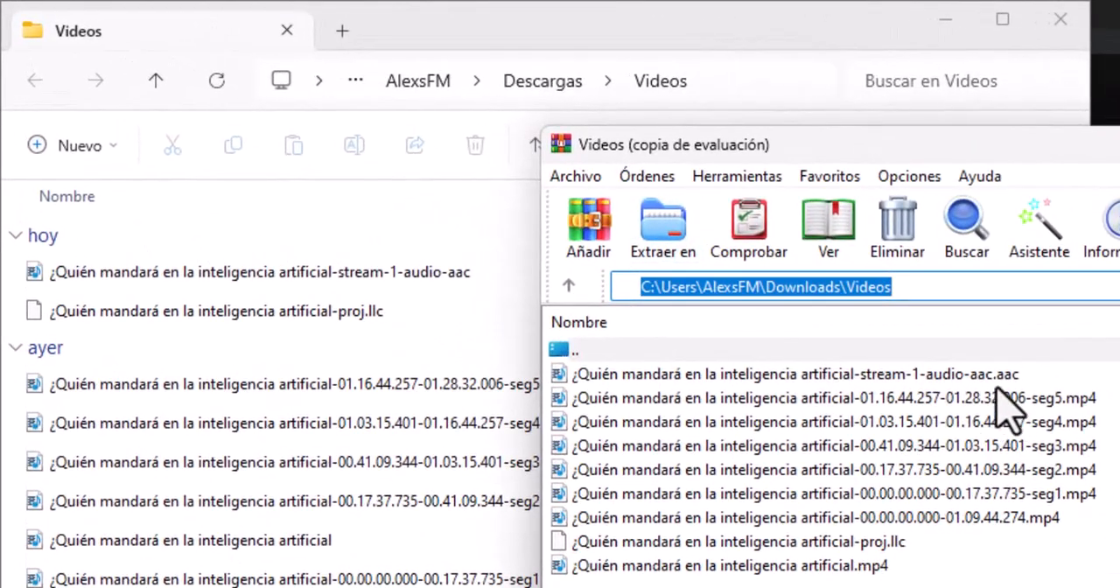
Rename the extracted audio file so that its extension is .wav instead of .aac.
{"action": "left_click", "coordinate": [989, 372]}
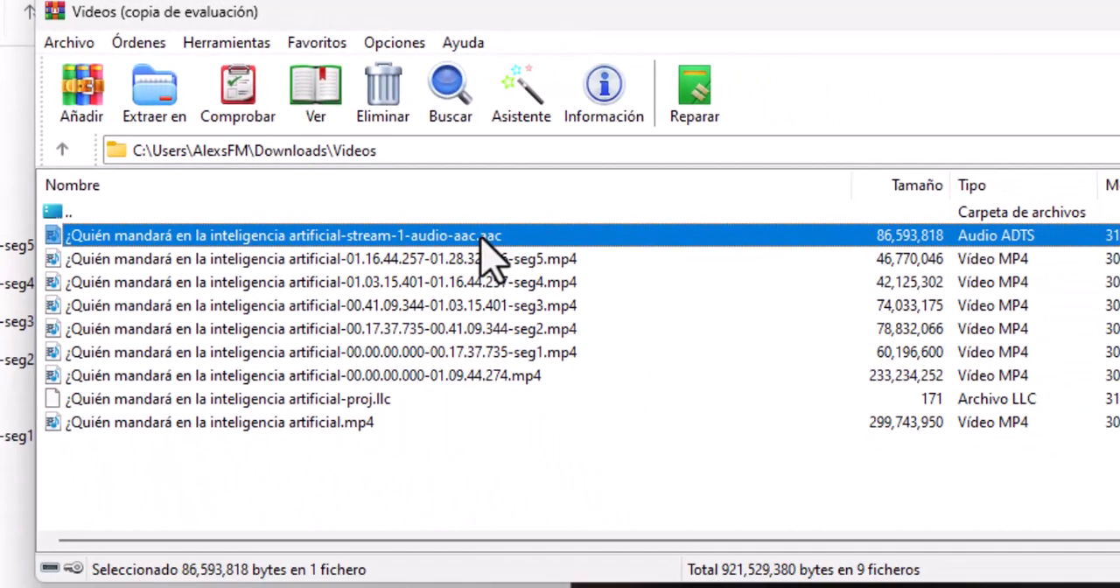
{"action": "right_click", "coordinate": [530, 261]}
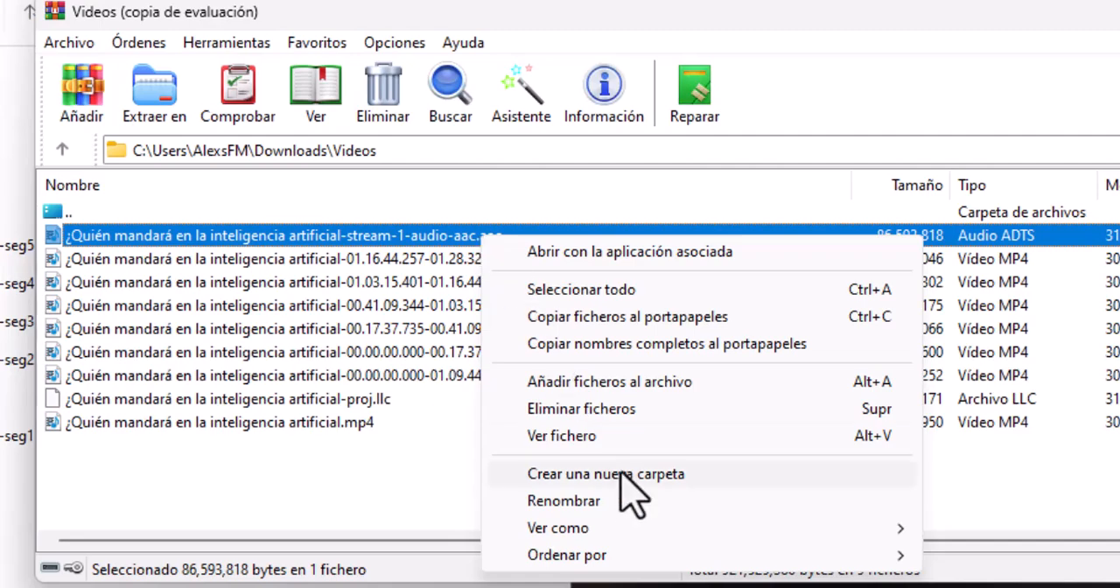
{"action": "left_click", "coordinate": [600, 502]}
{"action": "left_click", "coordinate": [512, 240]}
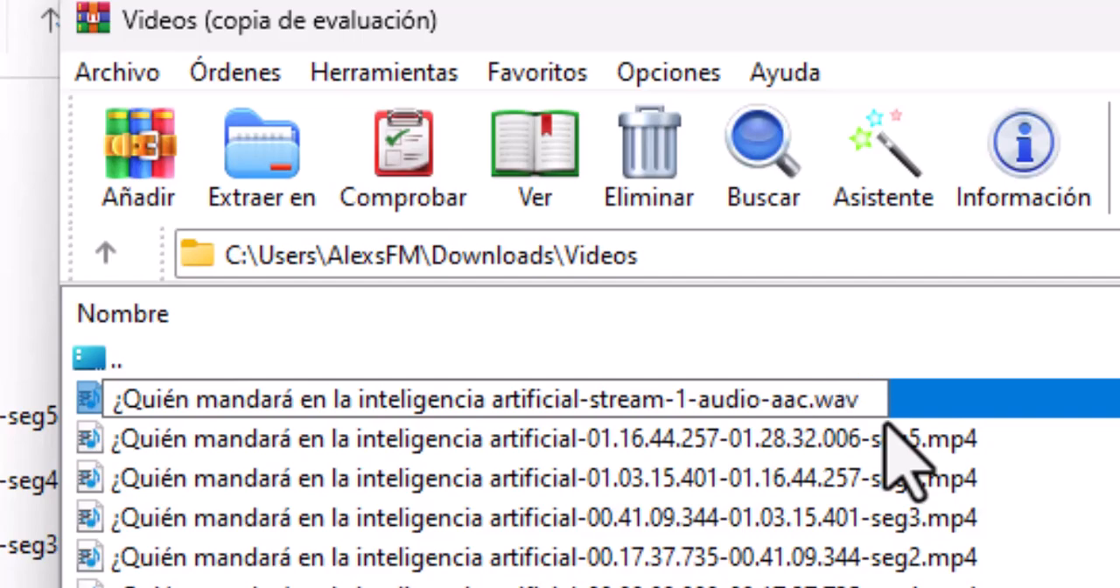
{"action": "key", "text": "Return"}
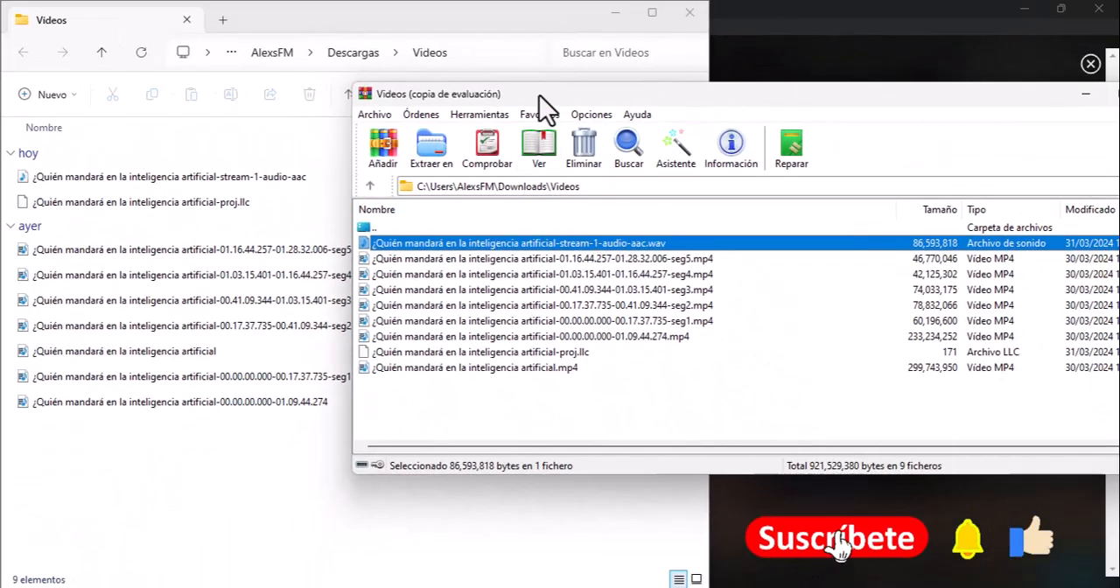
Check the renamed audio file's type in the Videos folder, widening the type column and viewing the file's properties.
{"action": "left_click_drag", "start_coordinate": [539, 97], "coordinate": [472, 322]}
{"action": "left_click", "coordinate": [264, 176]}
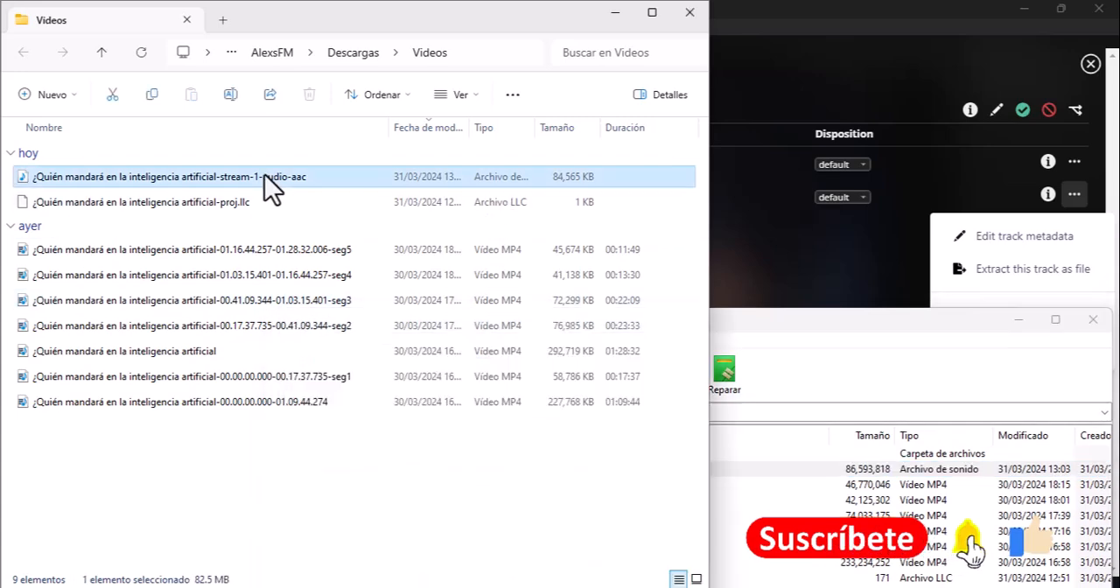
{"action": "left_click_drag", "start_coordinate": [538, 129], "coordinate": [598, 134]}
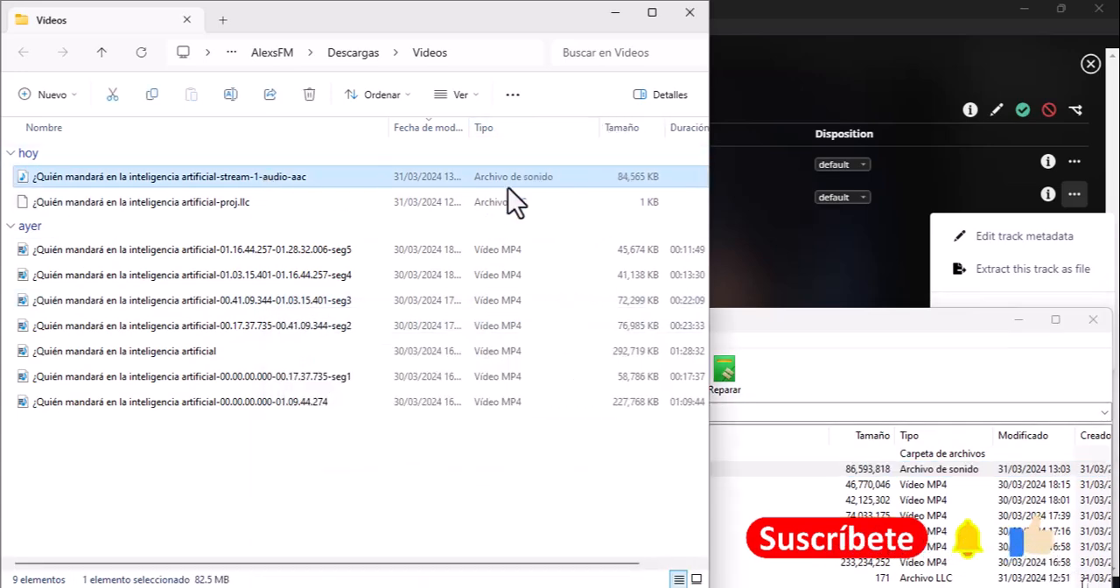
{"action": "right_click", "coordinate": [288, 178]}
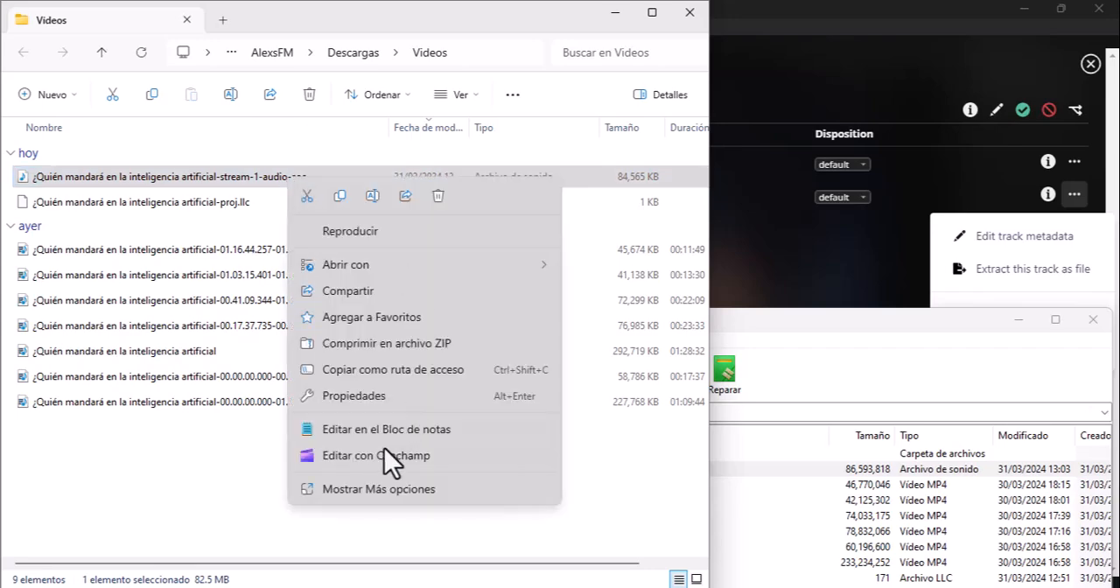
{"action": "left_click", "coordinate": [378, 399]}
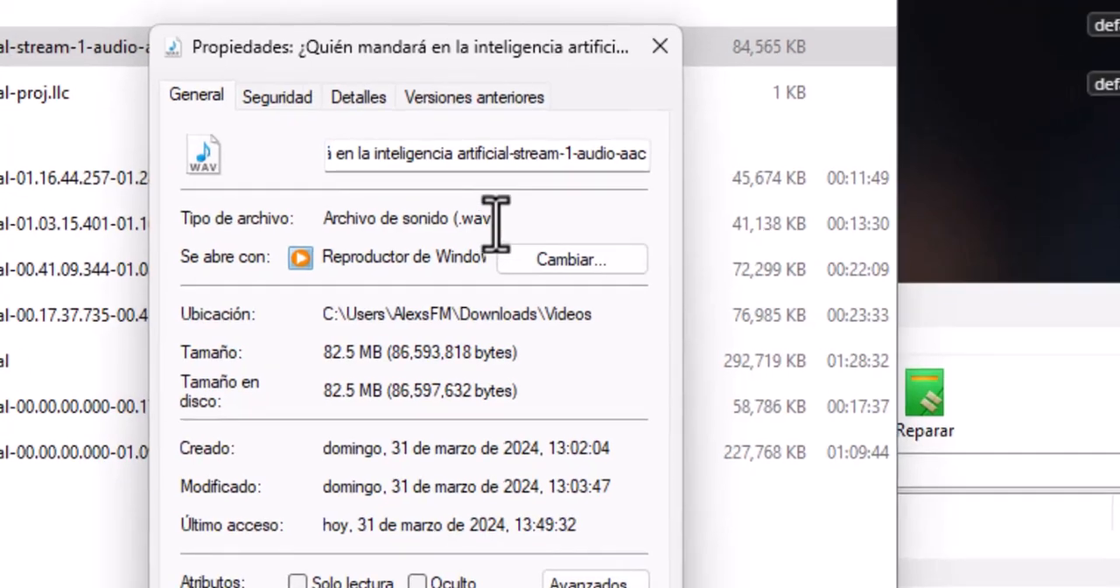
{"action": "left_click_drag", "start_coordinate": [490, 266], "coordinate": [448, 265]}
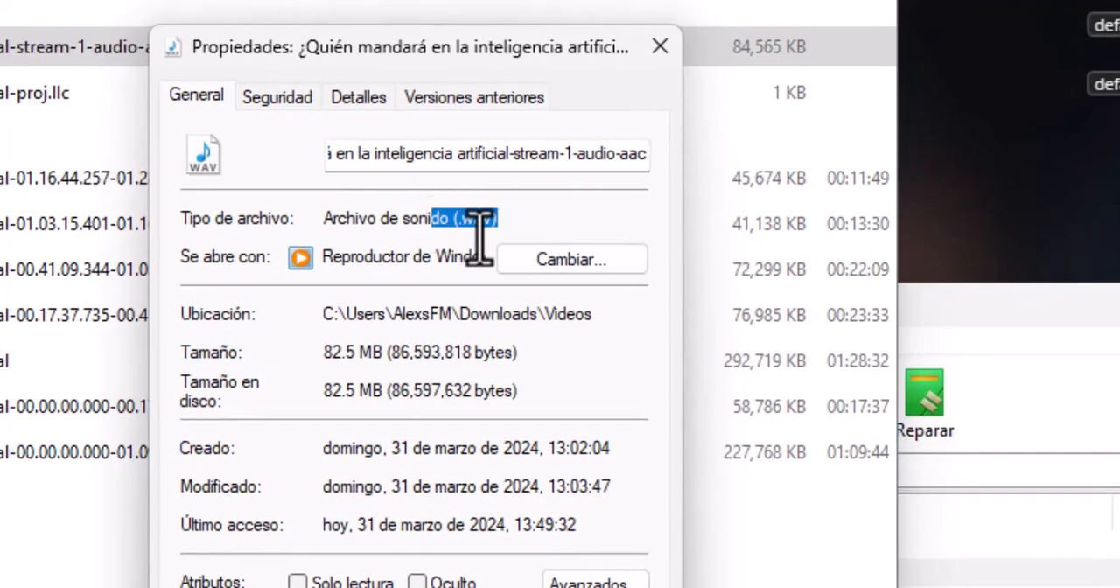
{"action": "left_click_drag", "start_coordinate": [485, 234], "coordinate": [440, 238]}
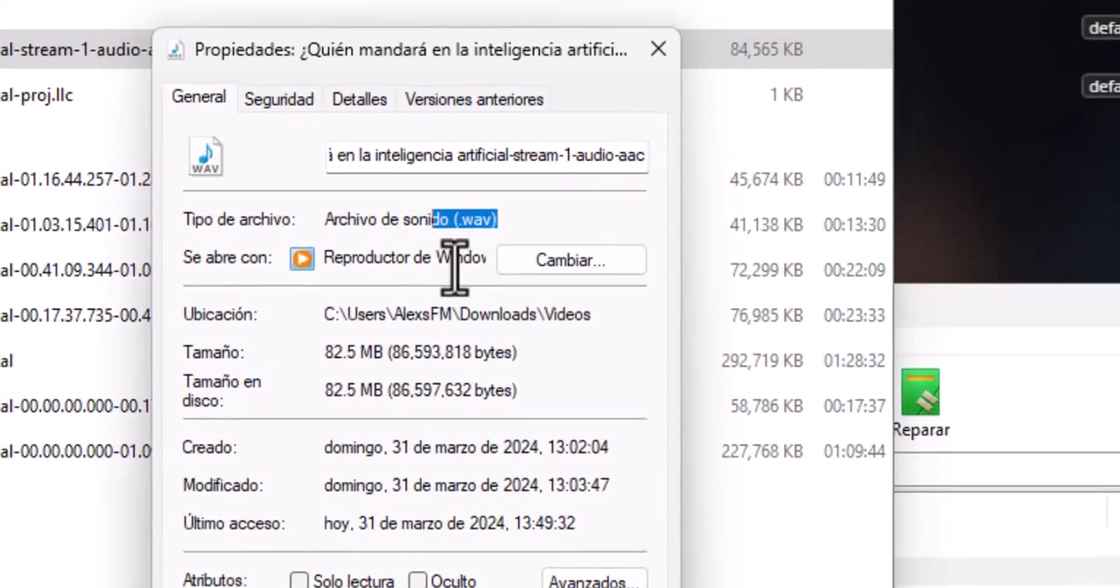